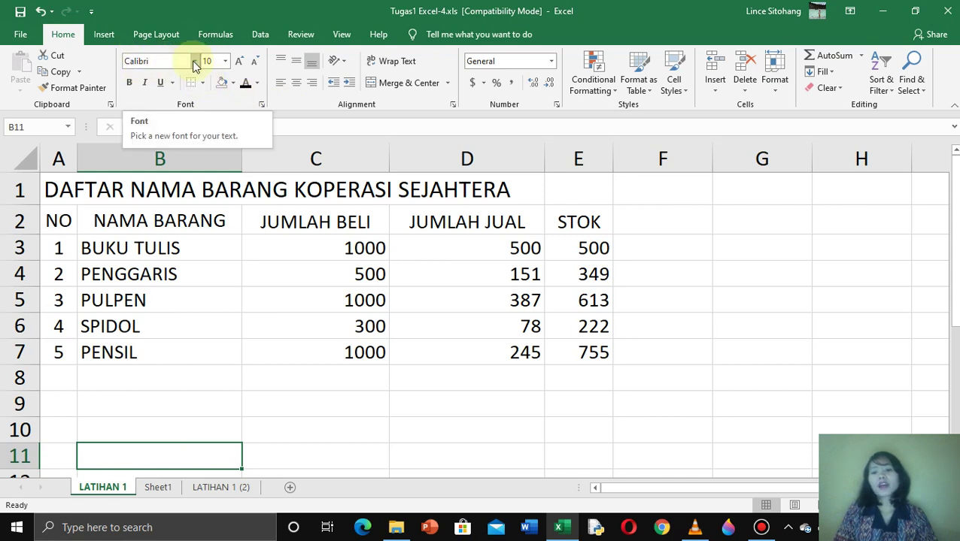
Step: Review the available font sizes, font colours, fill colours and border options without applying any
click(226, 61)
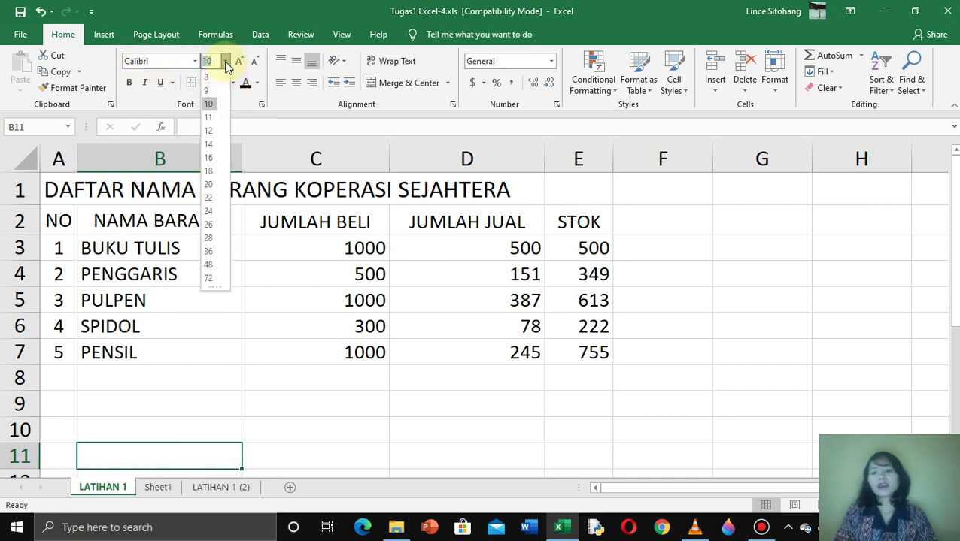
click(226, 62)
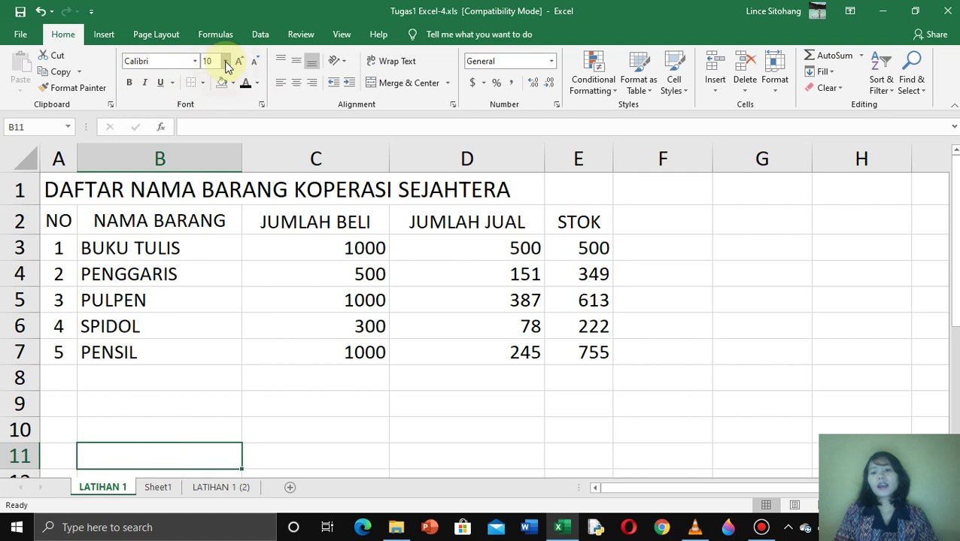
click(257, 84)
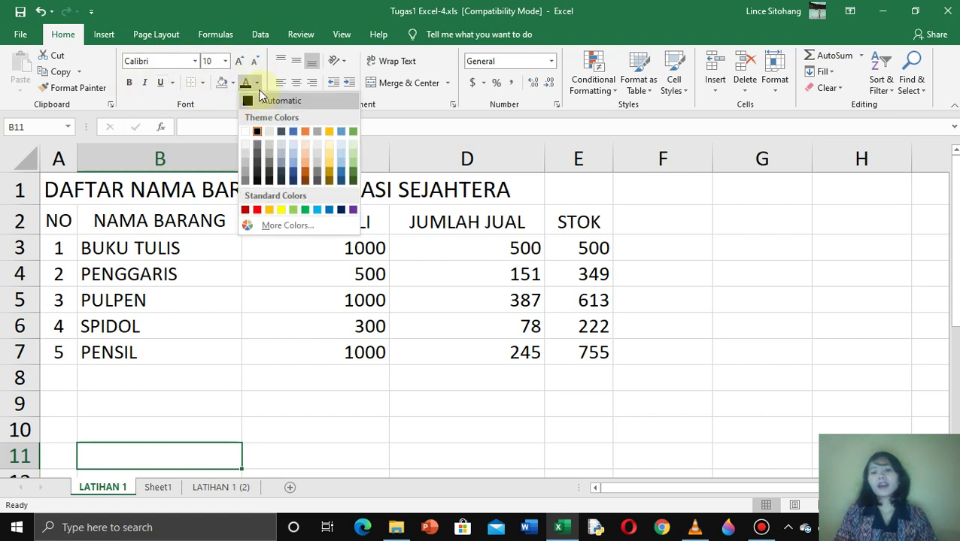
click(259, 85)
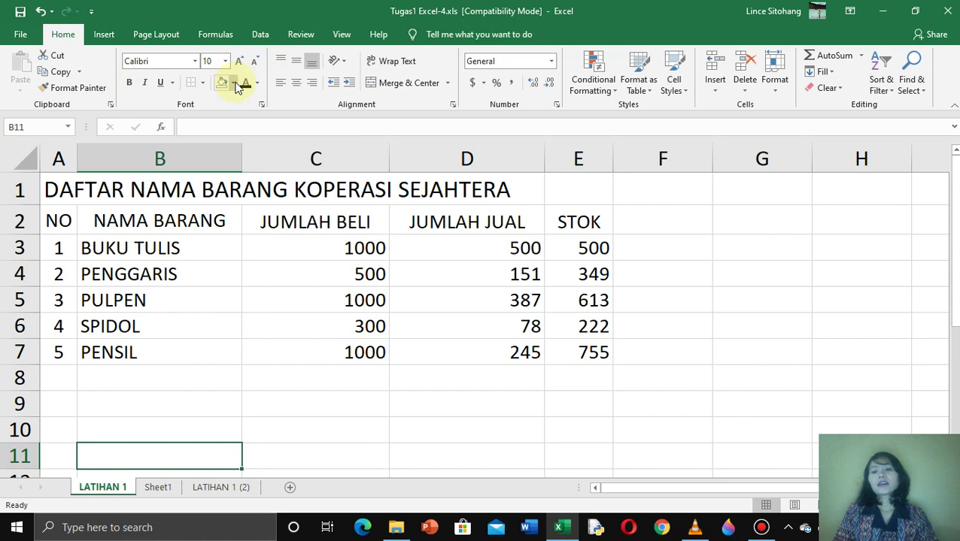
click(234, 83)
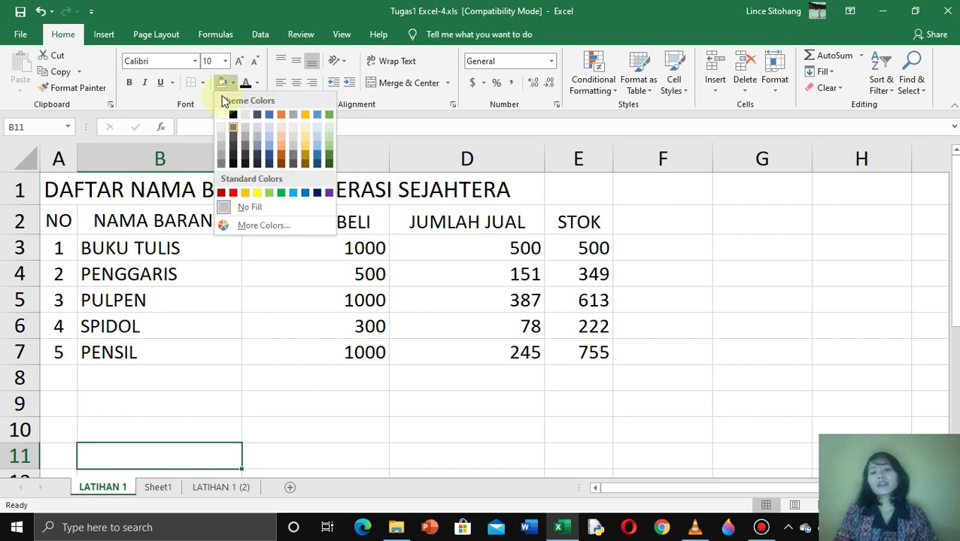
click(235, 83)
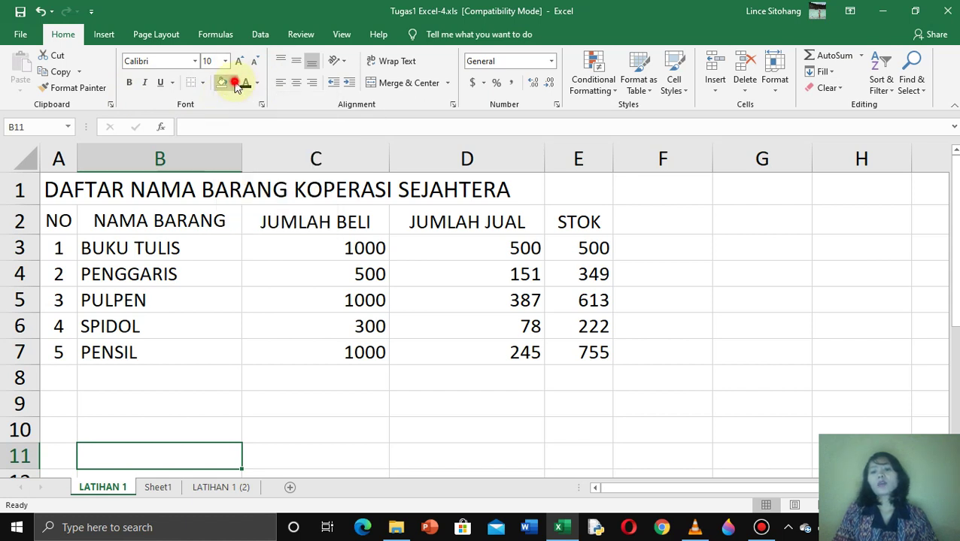
click(203, 84)
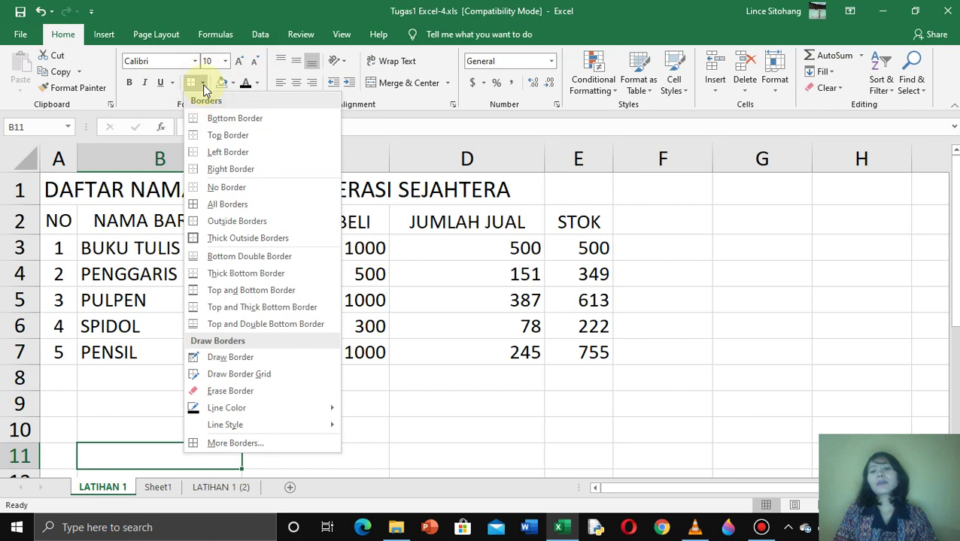
click(203, 84)
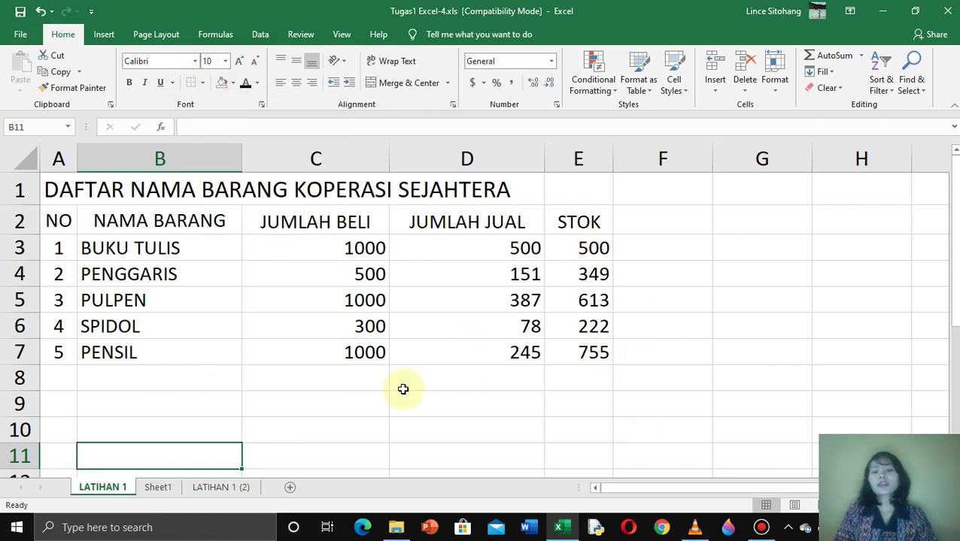
click(161, 380)
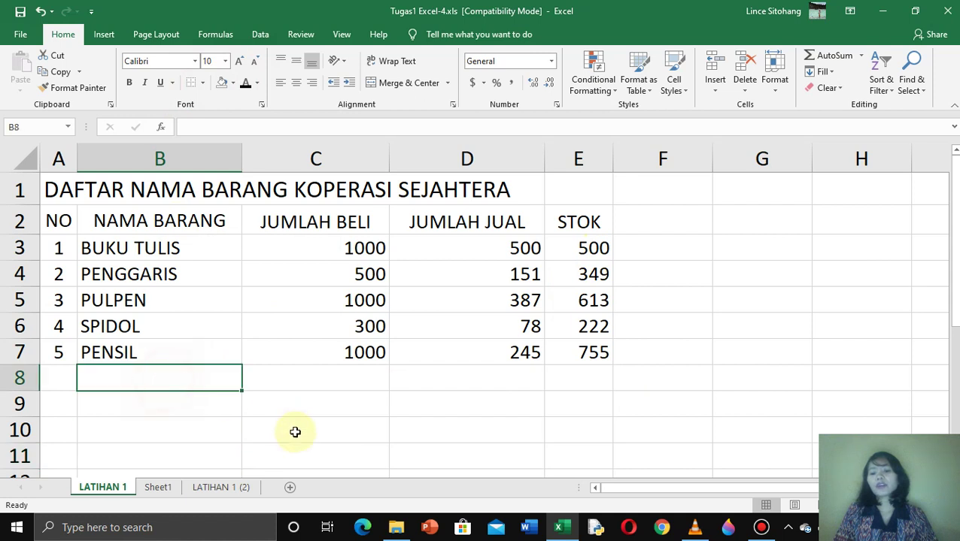
click(296, 427)
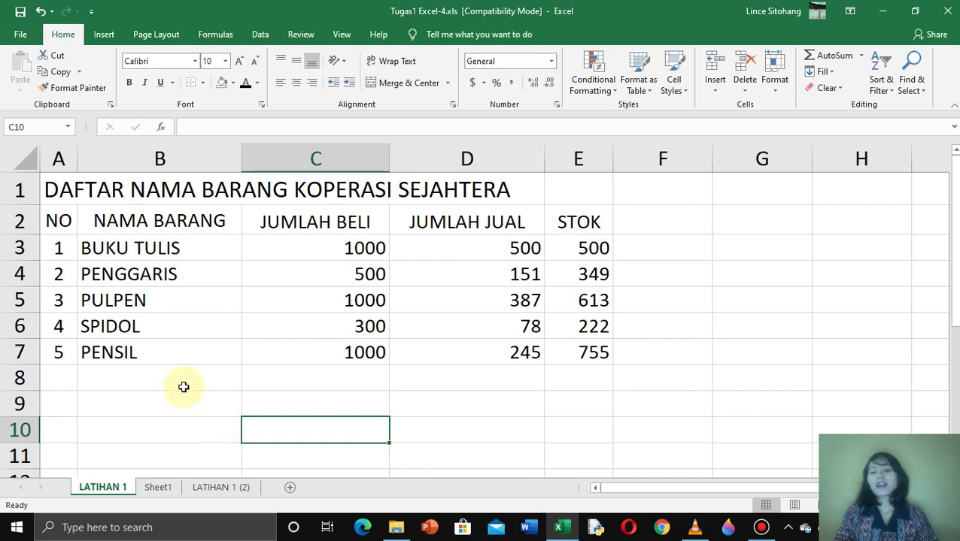
click(183, 387)
click(61, 190)
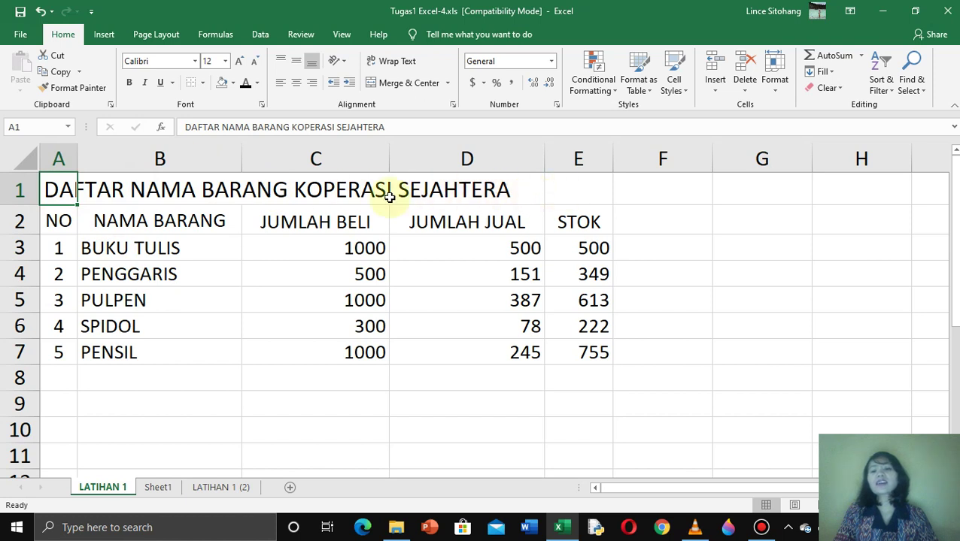
click(265, 399)
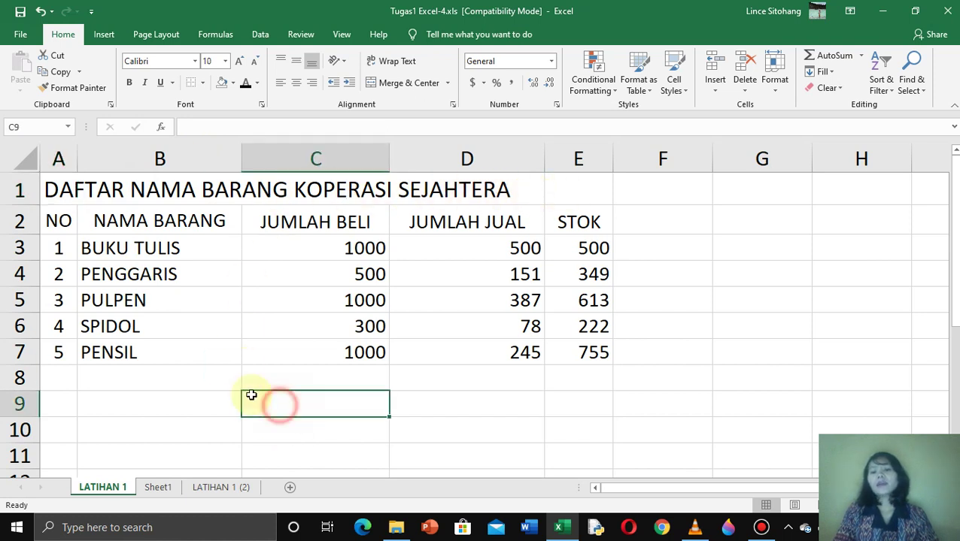
click(63, 188)
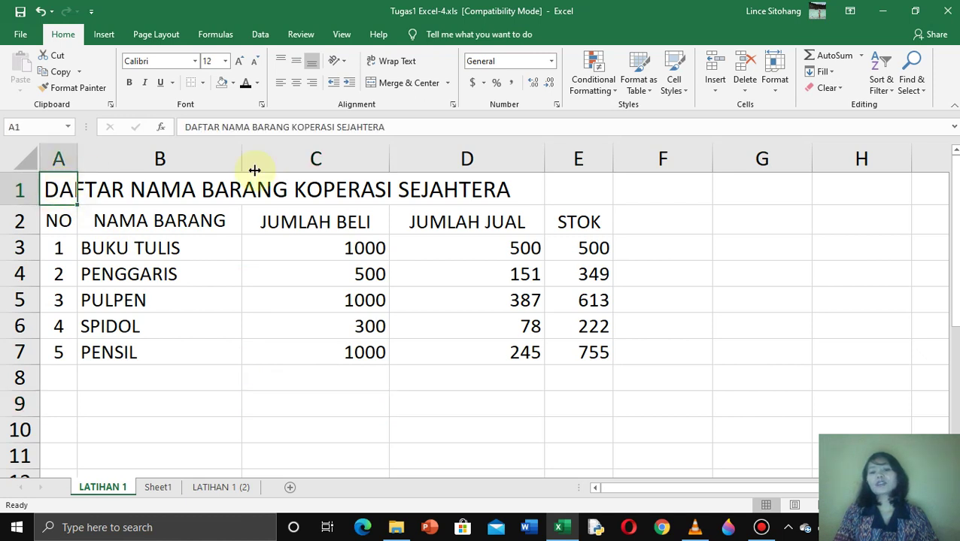
click(582, 355)
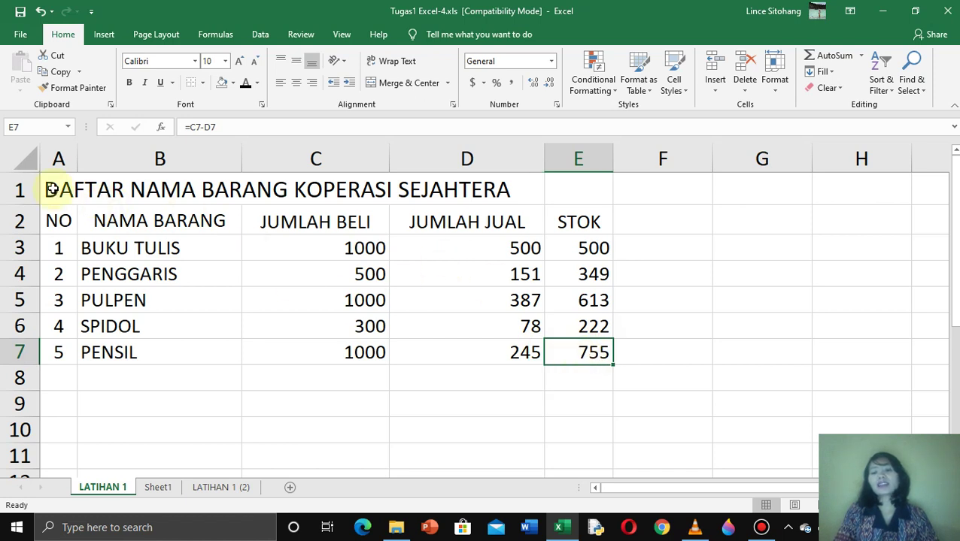
click(63, 190)
click(137, 399)
Step: Inspect cells A1 to E1 in the title row to see which of them holds the title text
drag(61, 189, 571, 189)
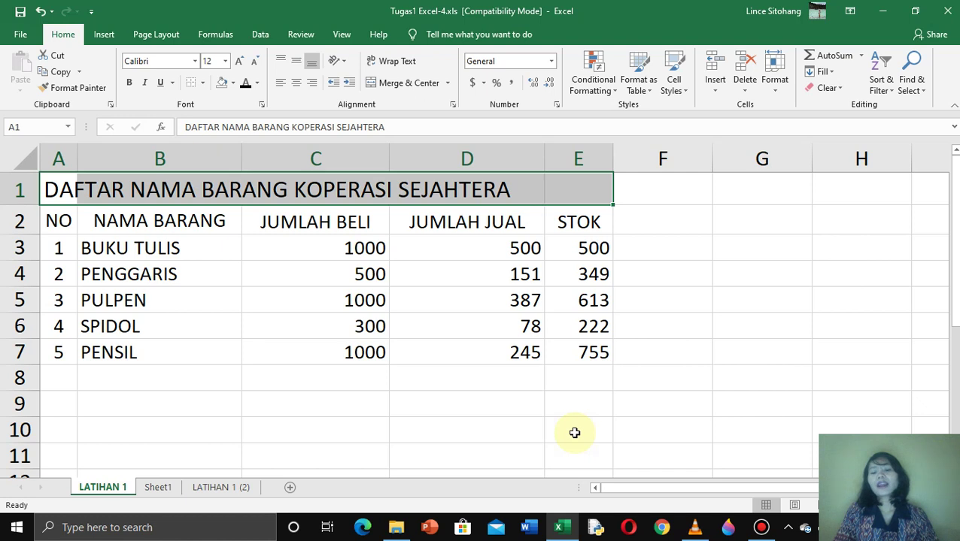
click(574, 432)
click(69, 188)
click(133, 184)
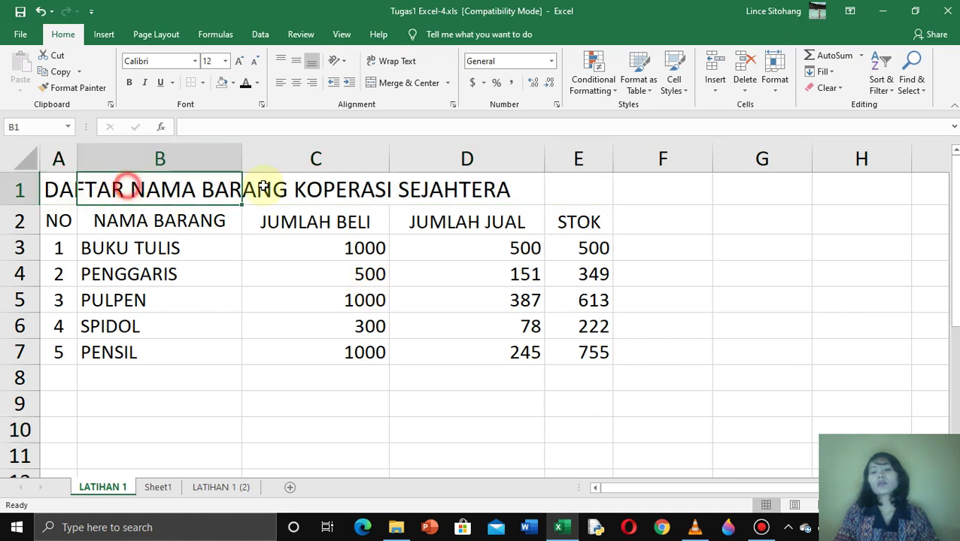
click(306, 185)
click(467, 186)
click(561, 188)
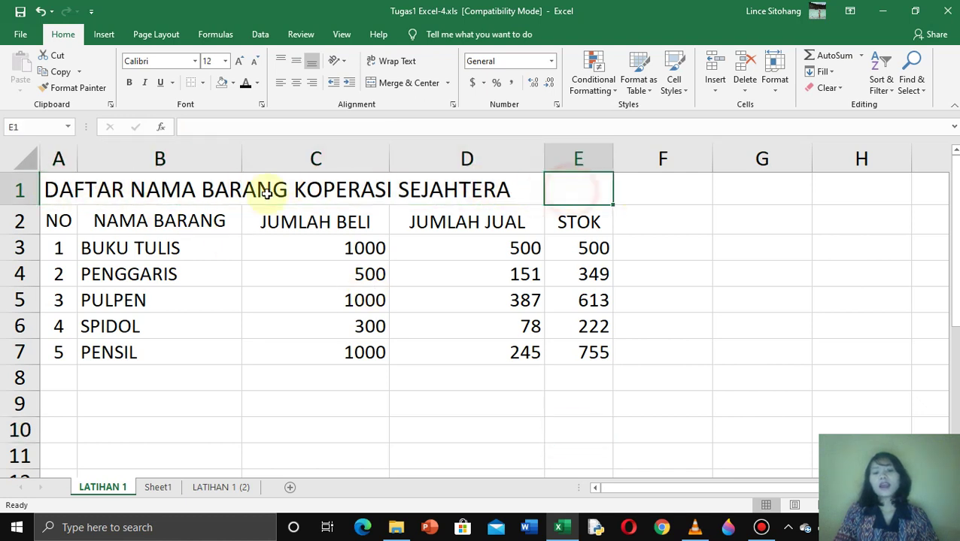
click(61, 188)
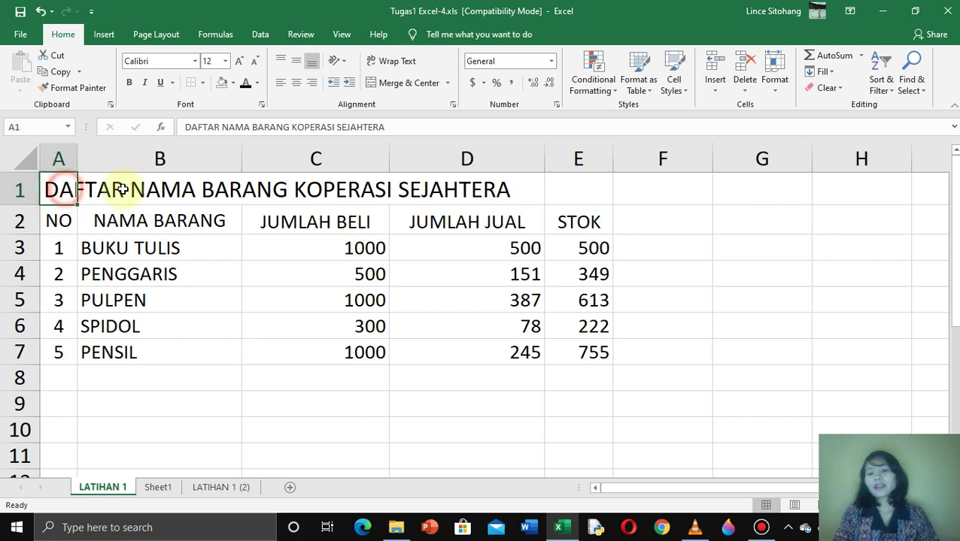
click(143, 189)
click(290, 188)
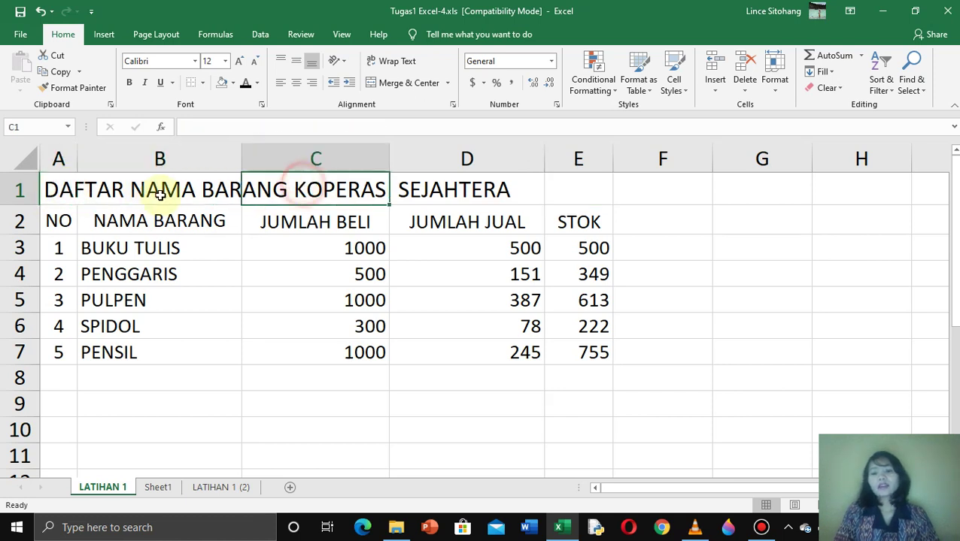
click(62, 189)
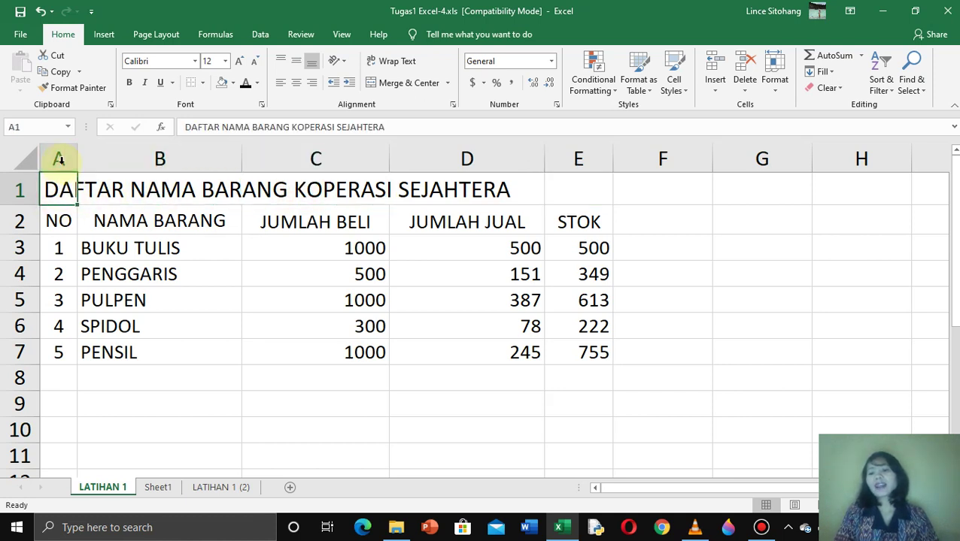
click(131, 190)
click(292, 188)
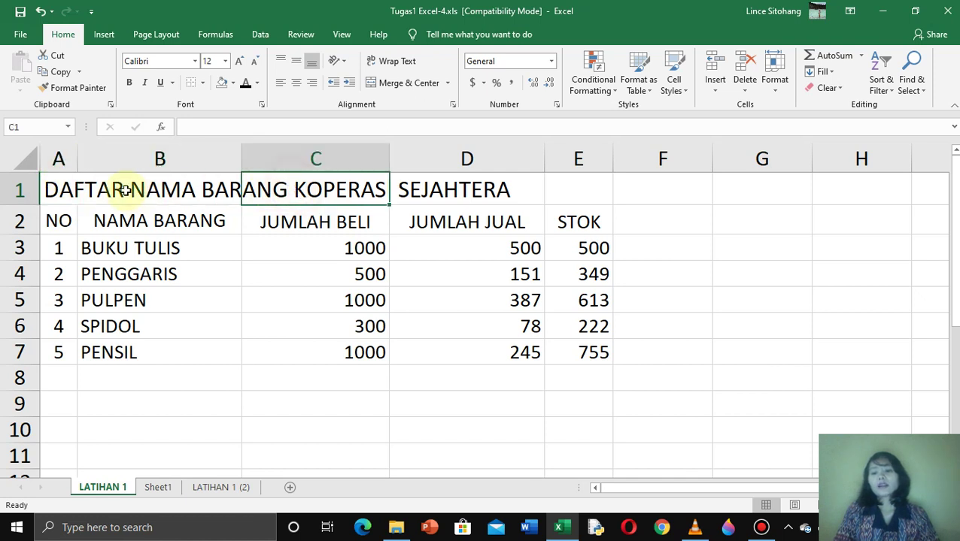
click(72, 191)
click(128, 188)
click(332, 189)
click(398, 188)
click(564, 190)
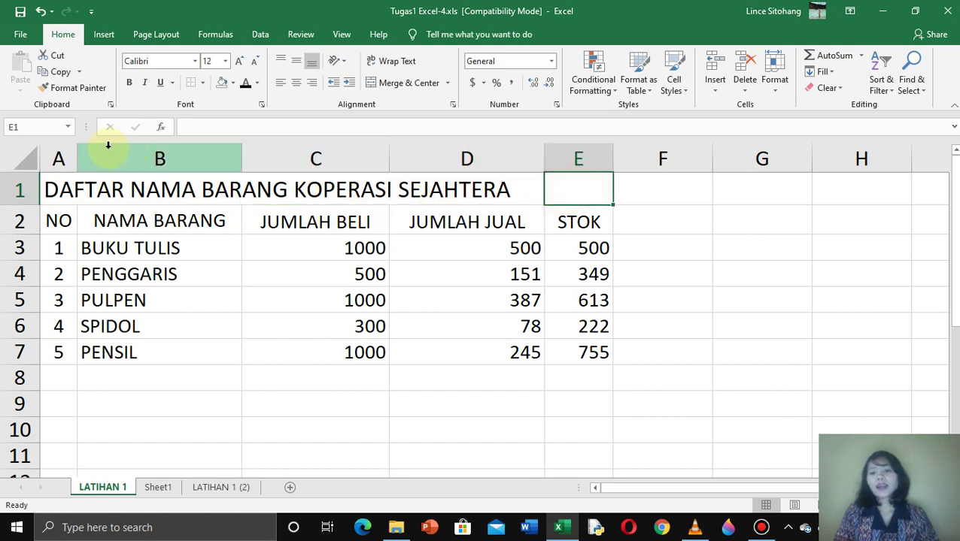
Step: Check columns A, B, C and E to see how wide the table under the title is
click(58, 156)
click(154, 158)
click(295, 160)
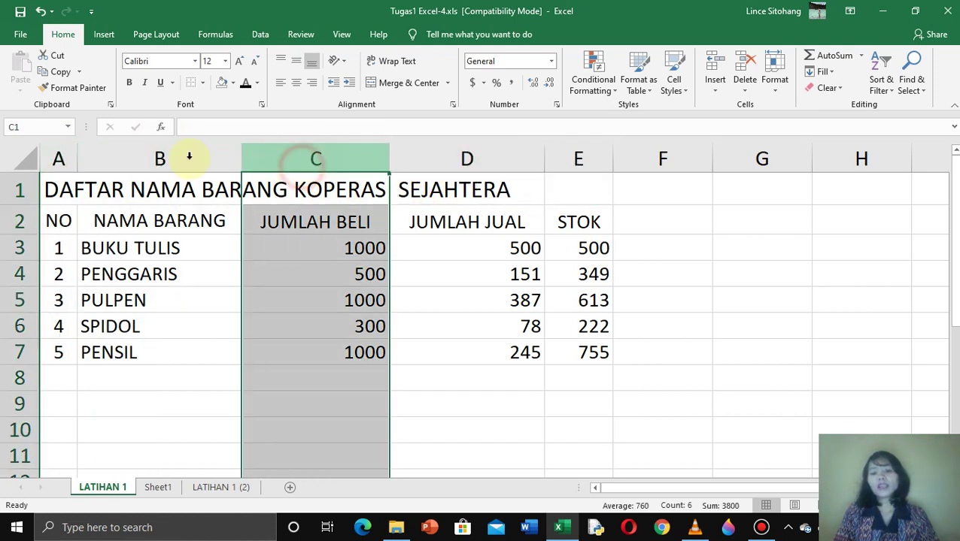
click(61, 157)
click(132, 158)
click(292, 158)
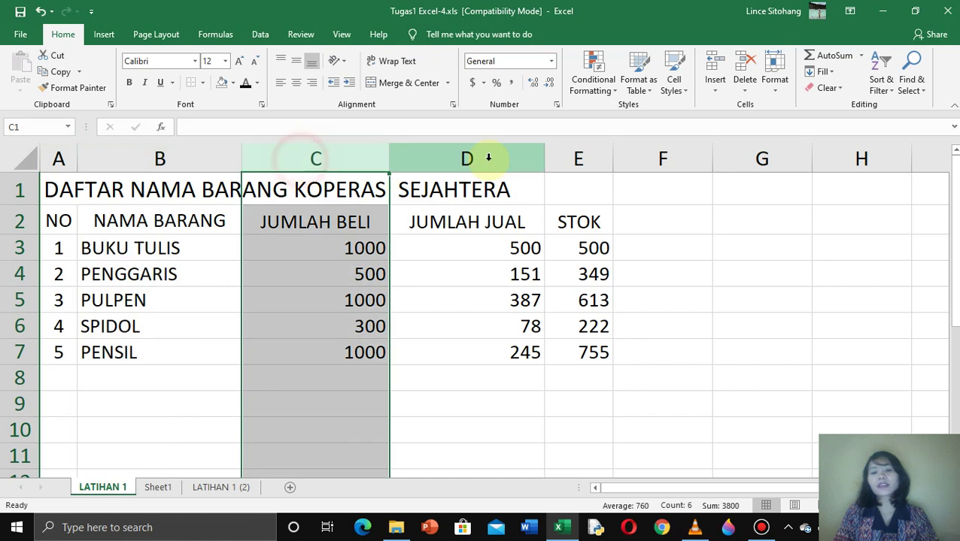
click(574, 158)
click(399, 400)
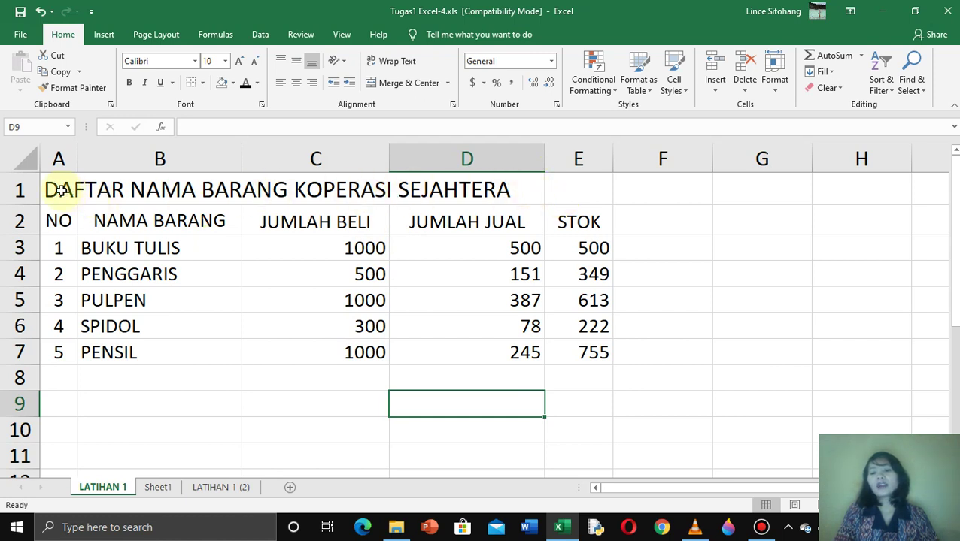
Step: Merge and center the title "DAFTAR NAMA BARANG KOPERASI SEJAHTERA" across cells A1 to E1
drag(58, 188, 554, 188)
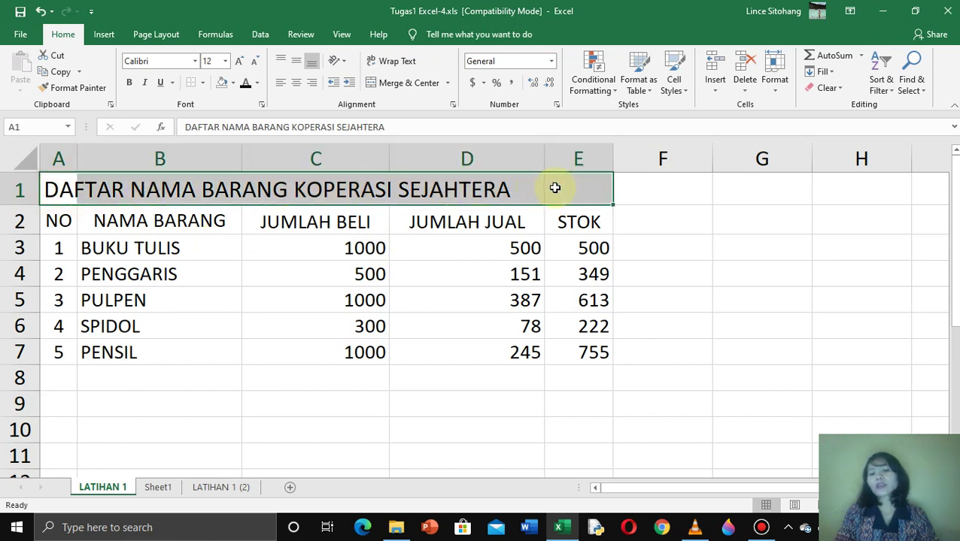
click(665, 421)
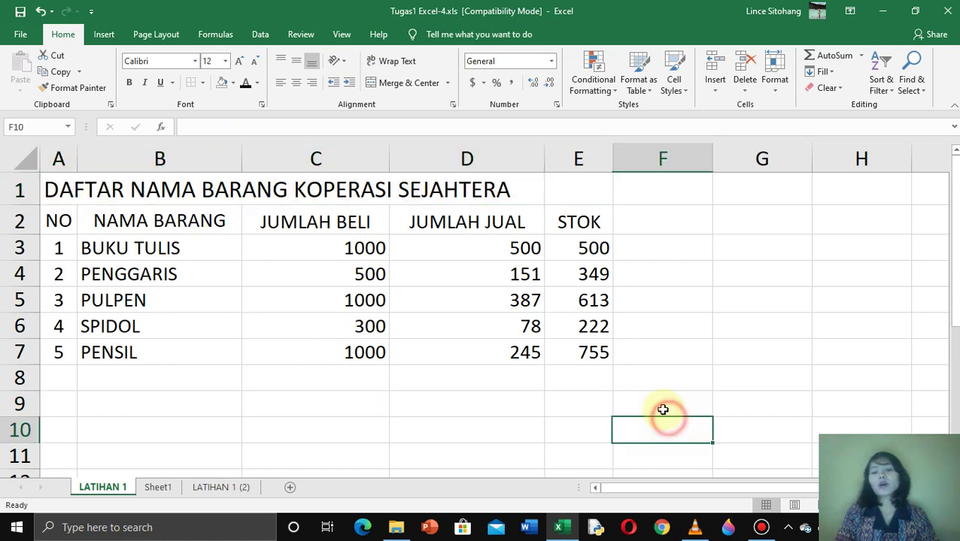
click(57, 189)
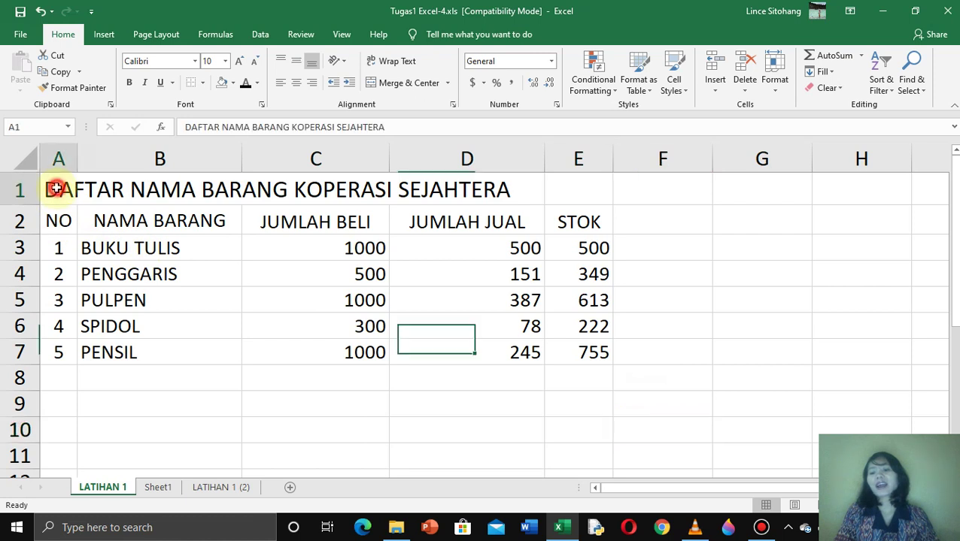
drag(57, 189, 556, 191)
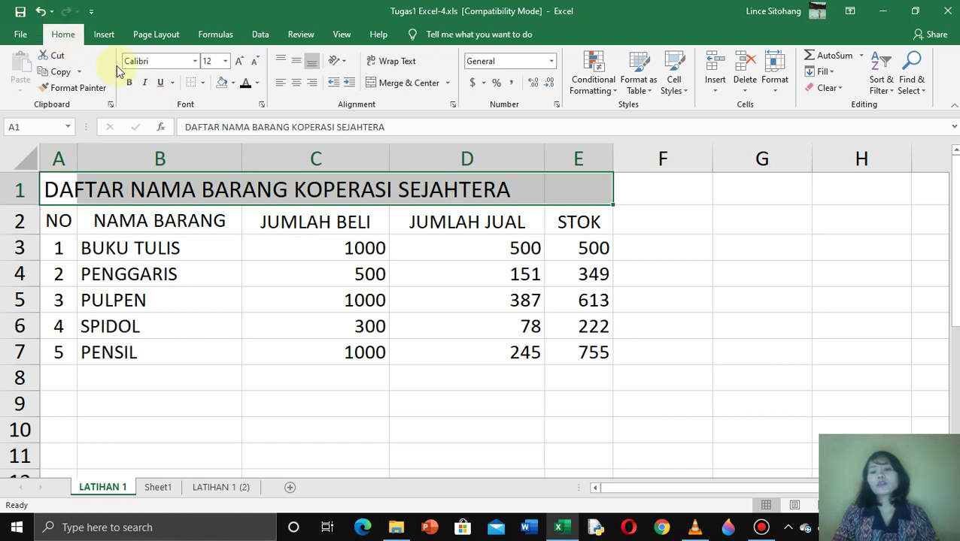
click(388, 85)
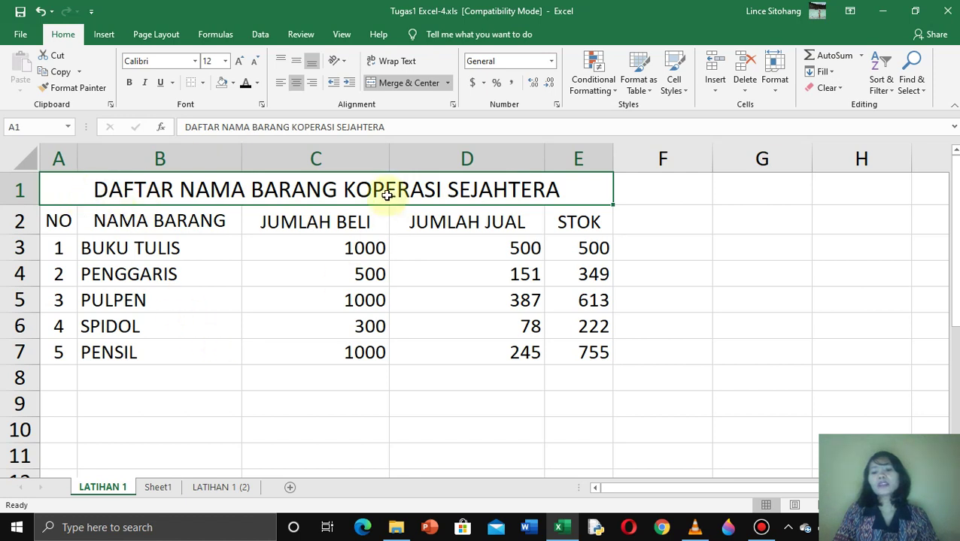
Step: Examine the column headings in cells A2 to E2 beneath the merged title
click(56, 219)
click(139, 219)
click(61, 220)
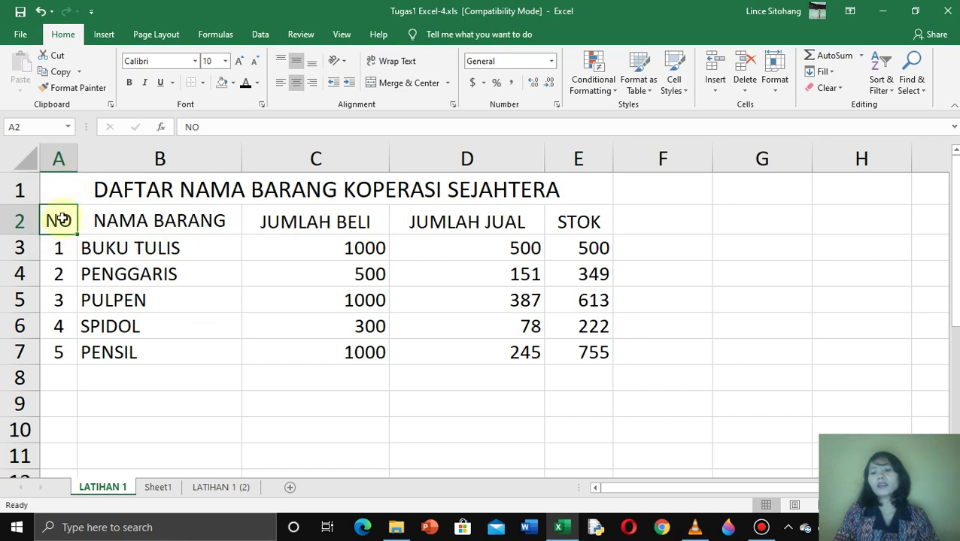
click(139, 222)
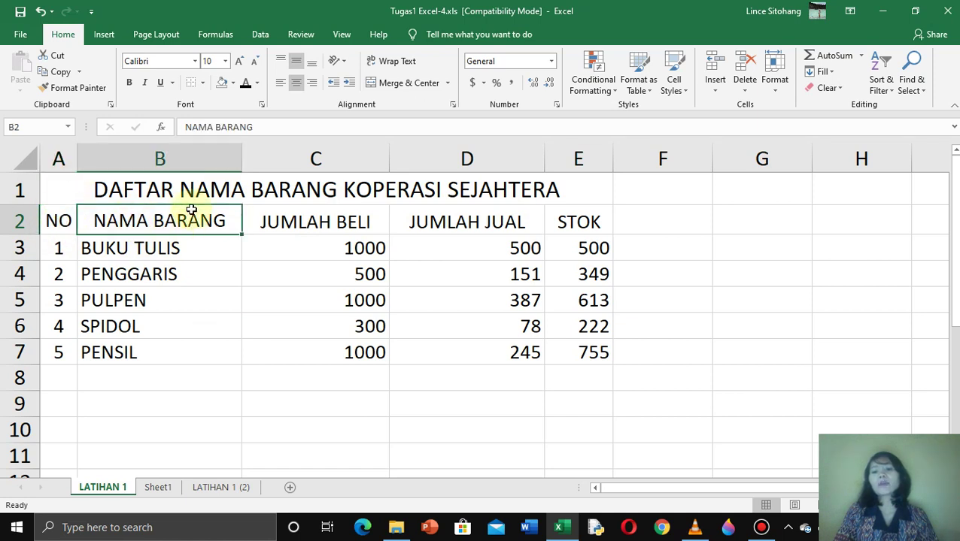
click(315, 228)
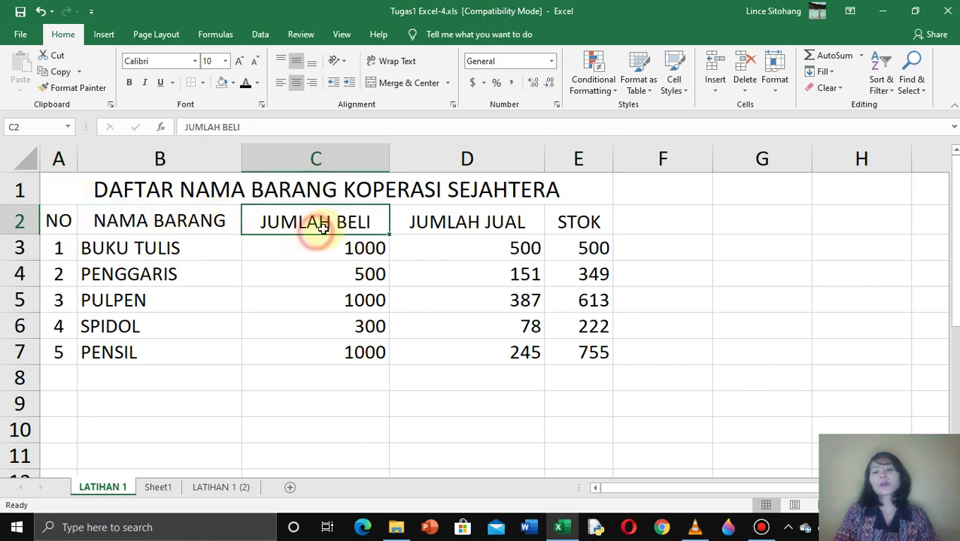
click(439, 225)
click(576, 225)
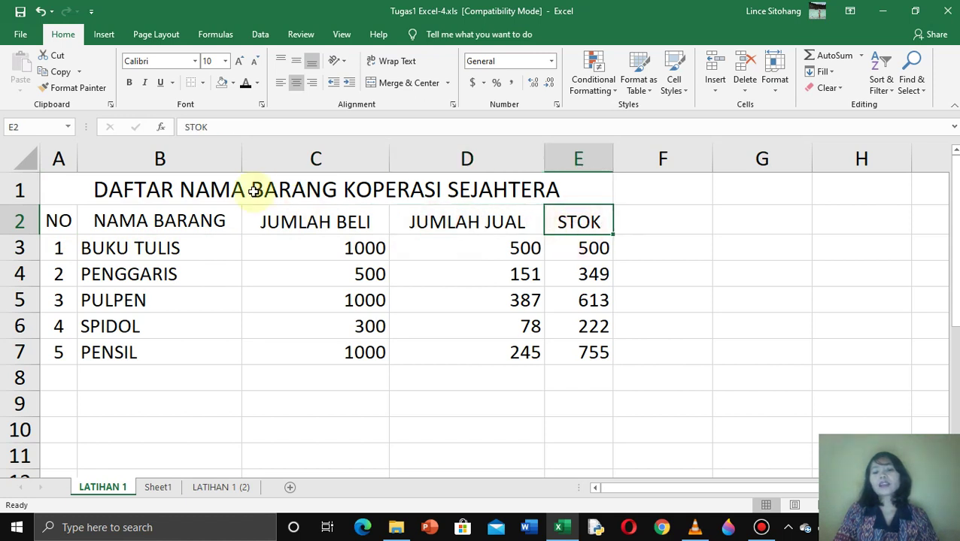
Step: Change the font of the merged title "DAFTAR NAMA BARANG KOPERASI SEJAHTERA" to Algerian
click(253, 188)
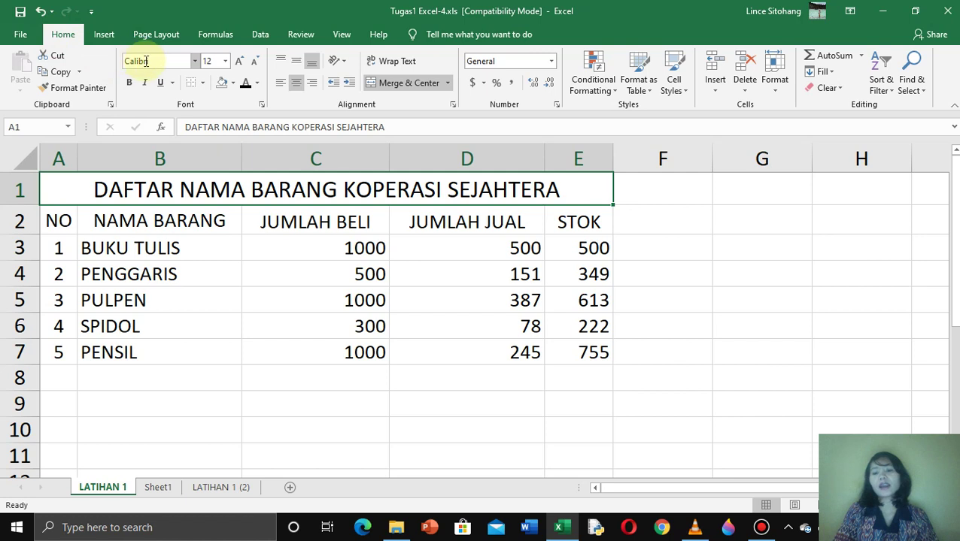
click(194, 61)
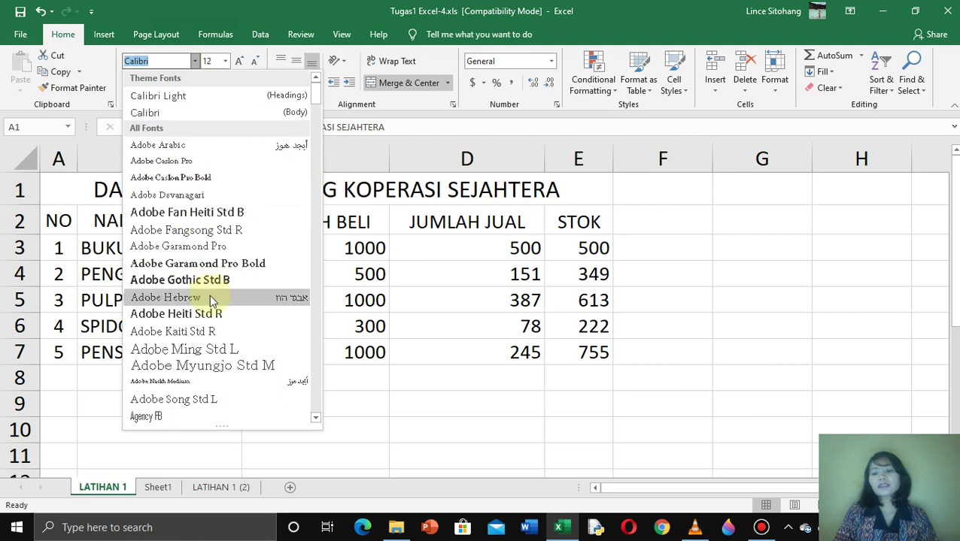
scroll(209, 301, down, 3)
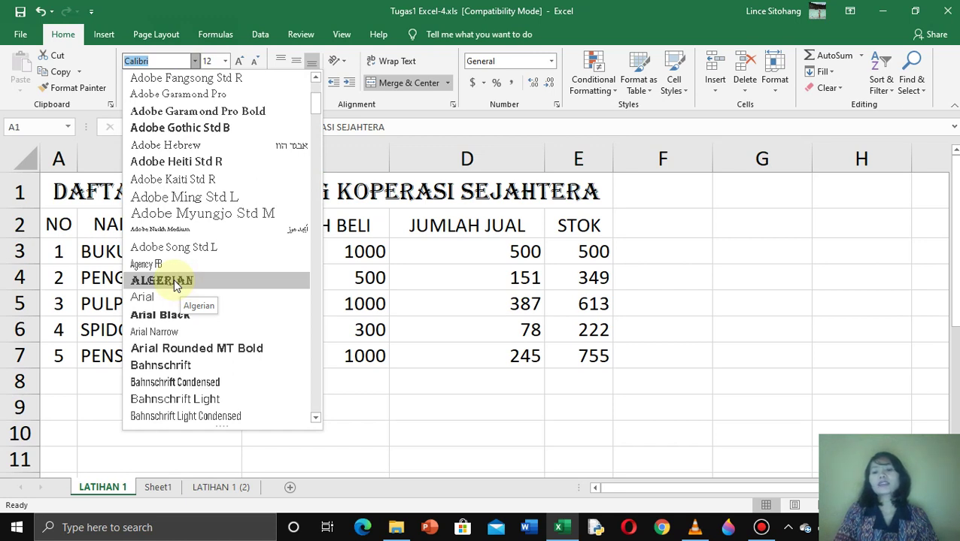
click(174, 283)
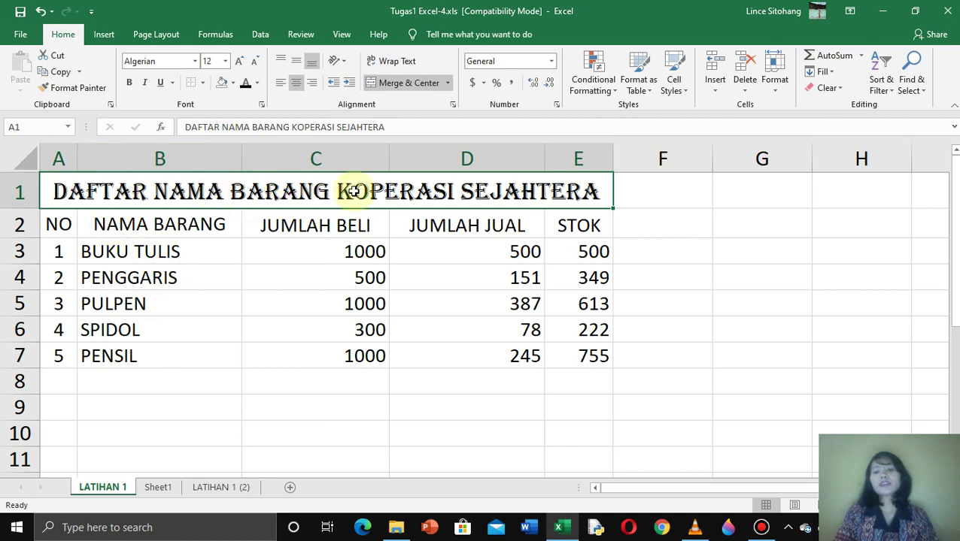
Step: Try the title at font size 16 with column E widened to hold it, and shrink column E back to its contents
click(227, 61)
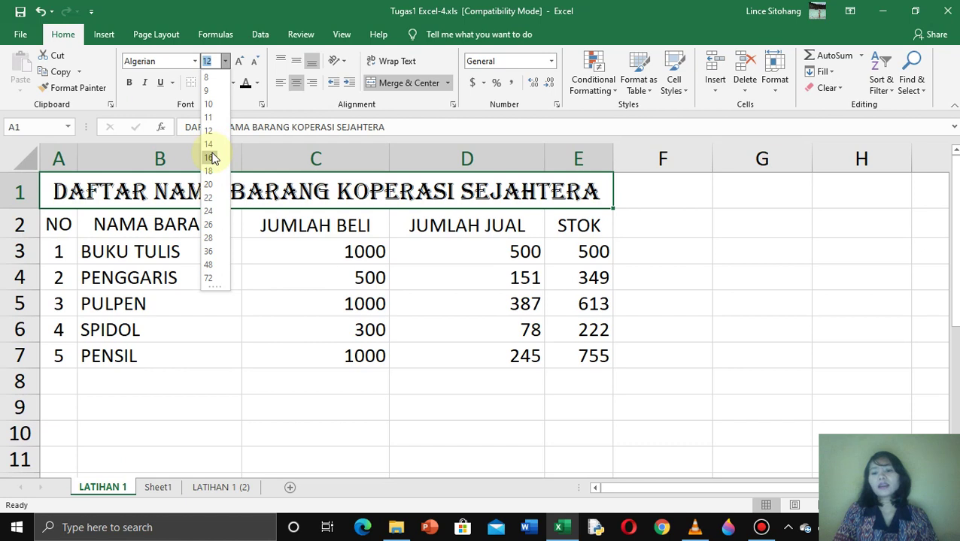
click(210, 157)
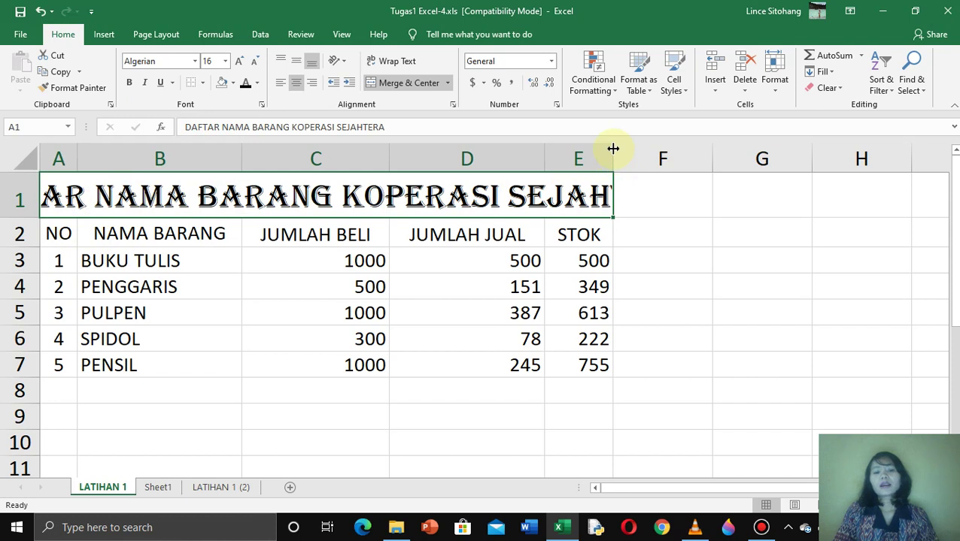
drag(613, 148, 614, 153)
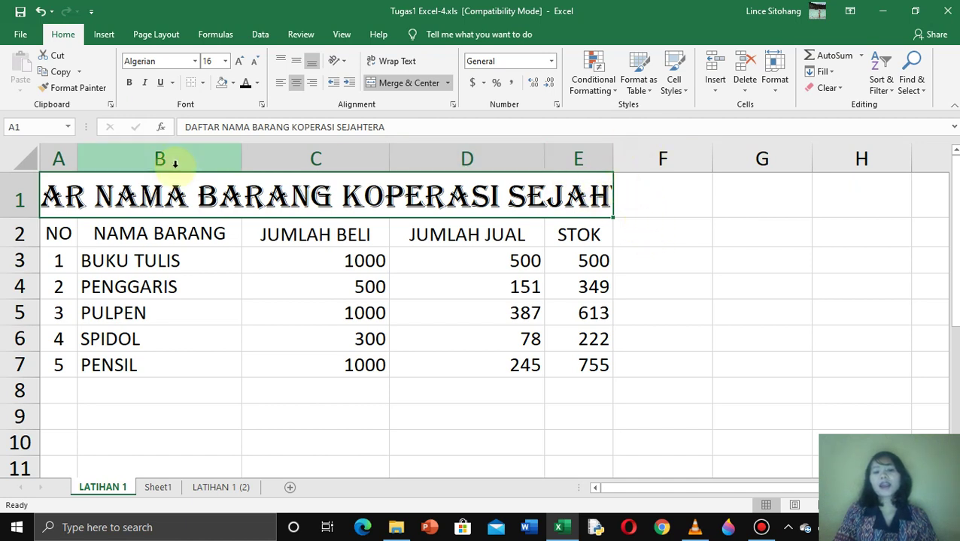
click(63, 159)
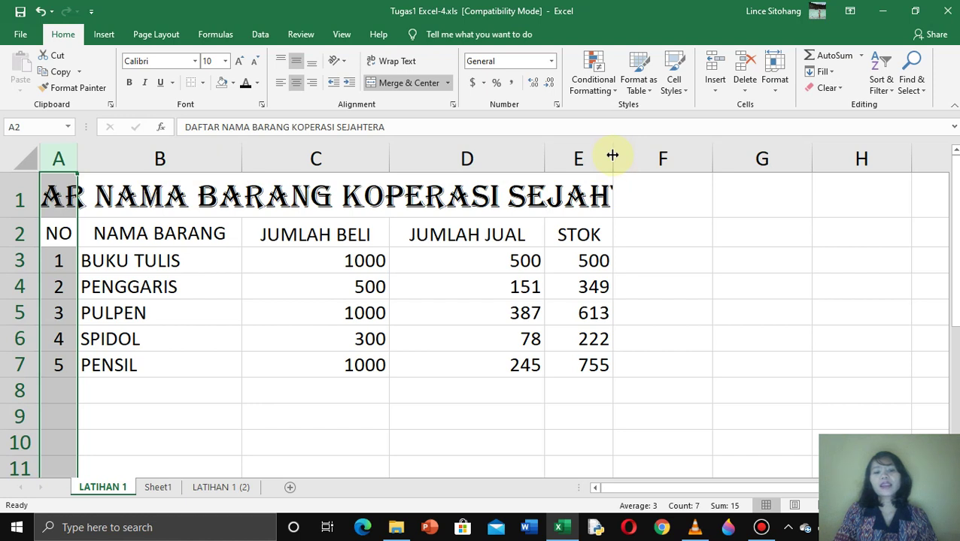
drag(612, 155, 775, 154)
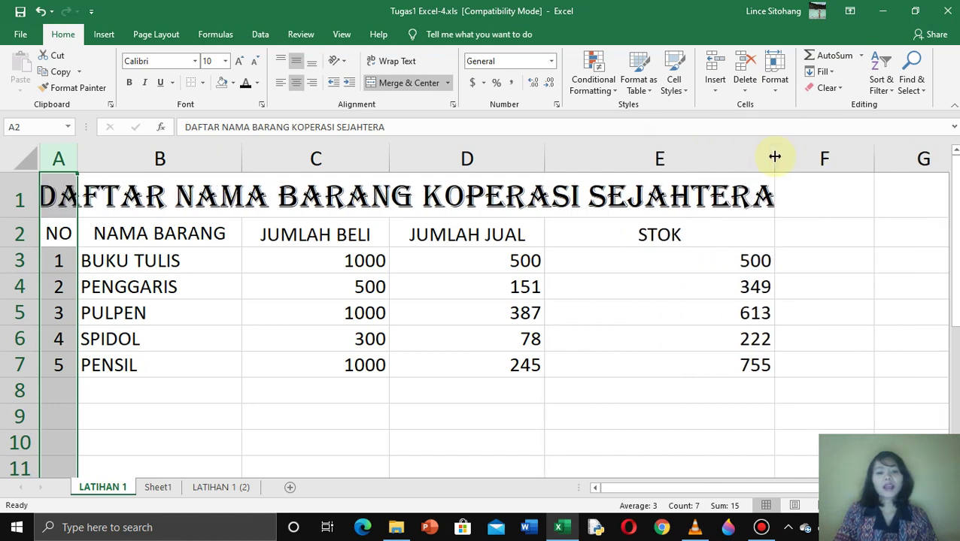
click(816, 261)
click(152, 197)
drag(777, 157, 801, 154)
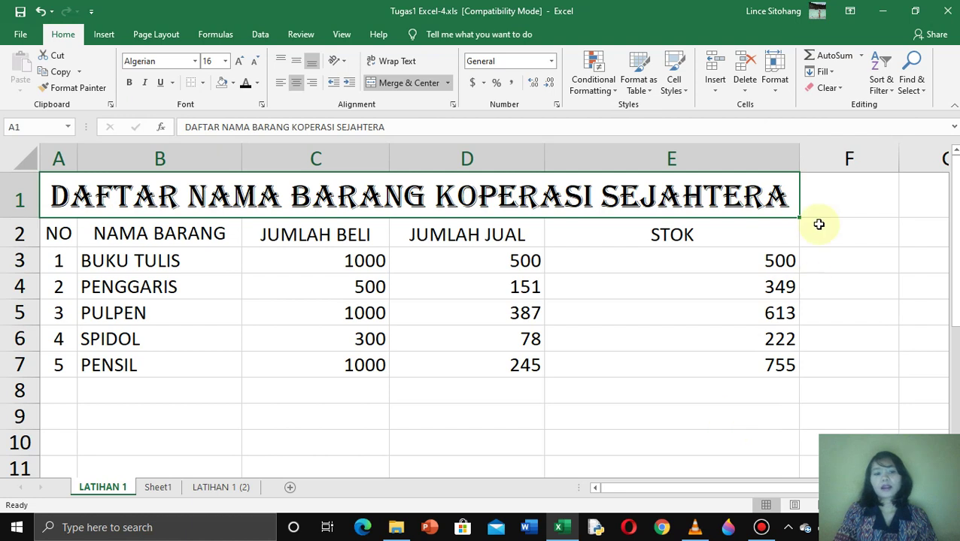
double_click(799, 150)
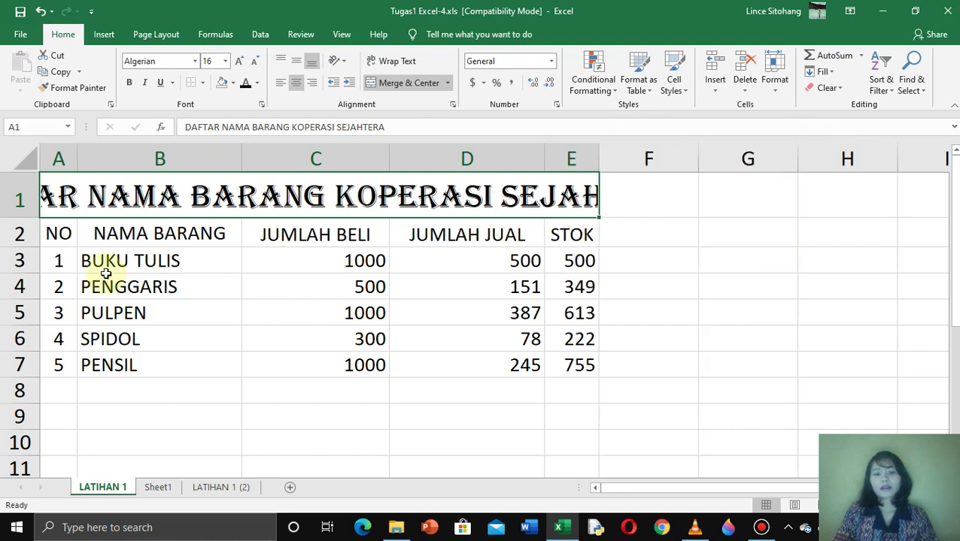
Step: Set the title's font size to 14 and widen columns B and C until the whole title fits
drag(241, 154, 315, 155)
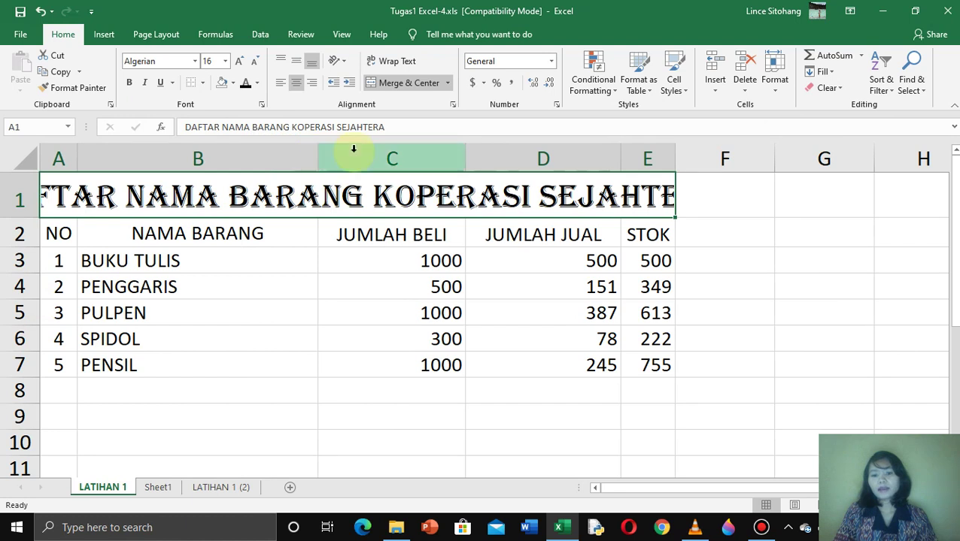
click(227, 62)
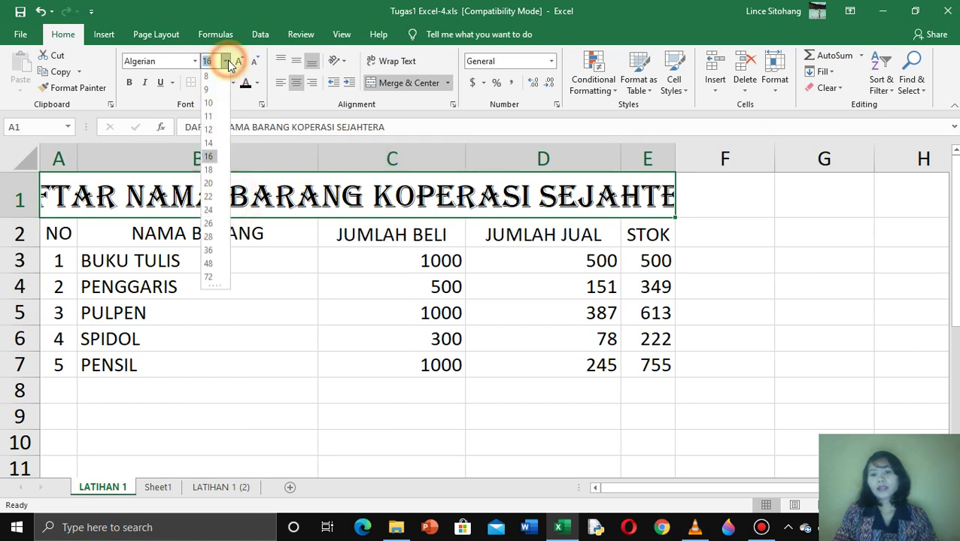
click(208, 145)
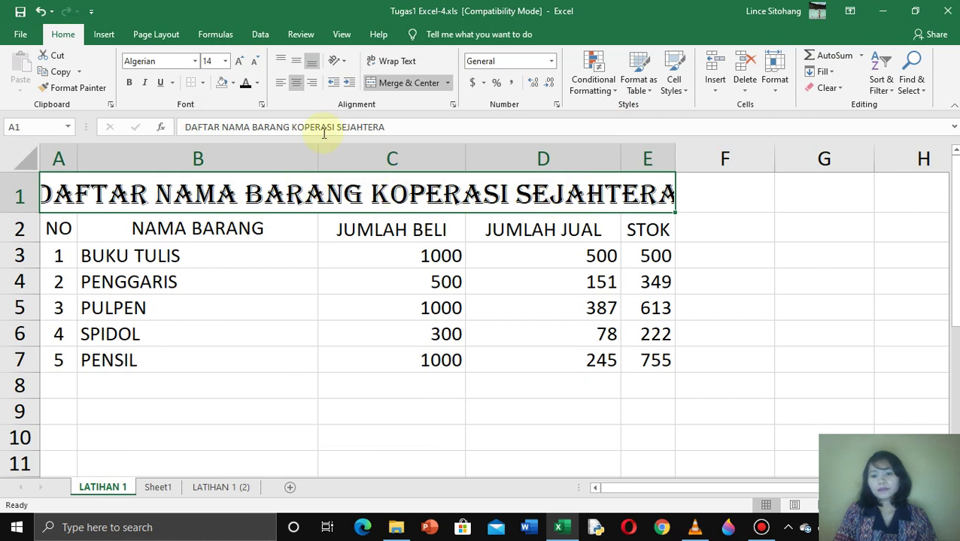
drag(319, 150, 305, 150)
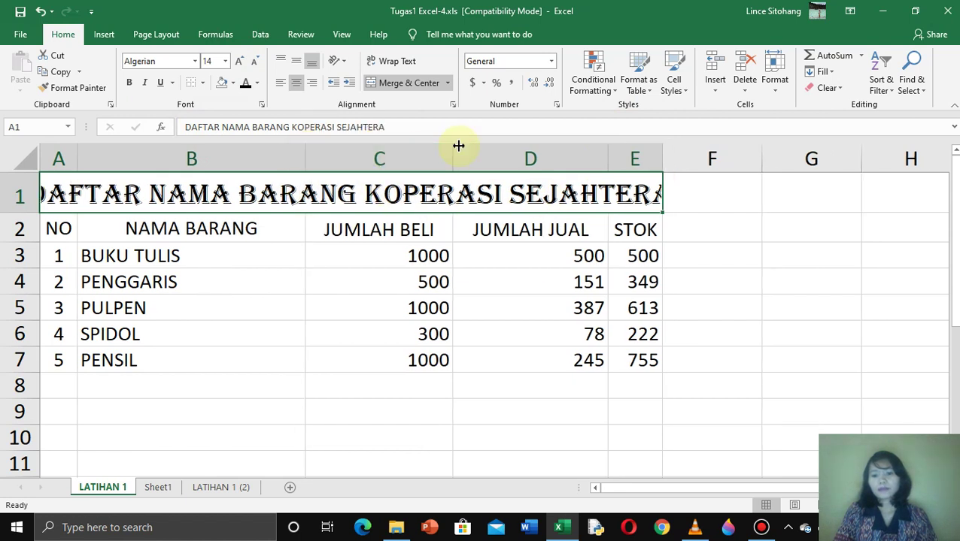
drag(452, 149, 473, 149)
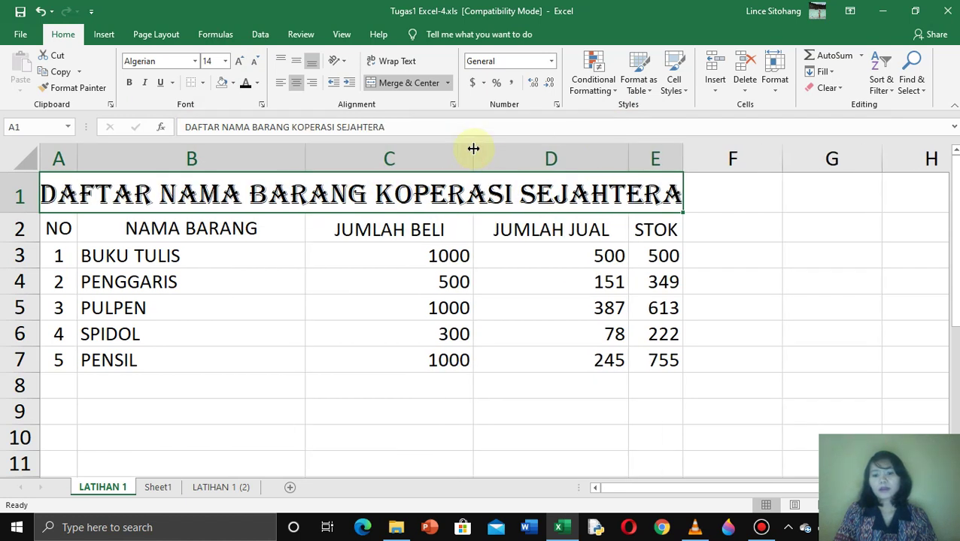
click(400, 432)
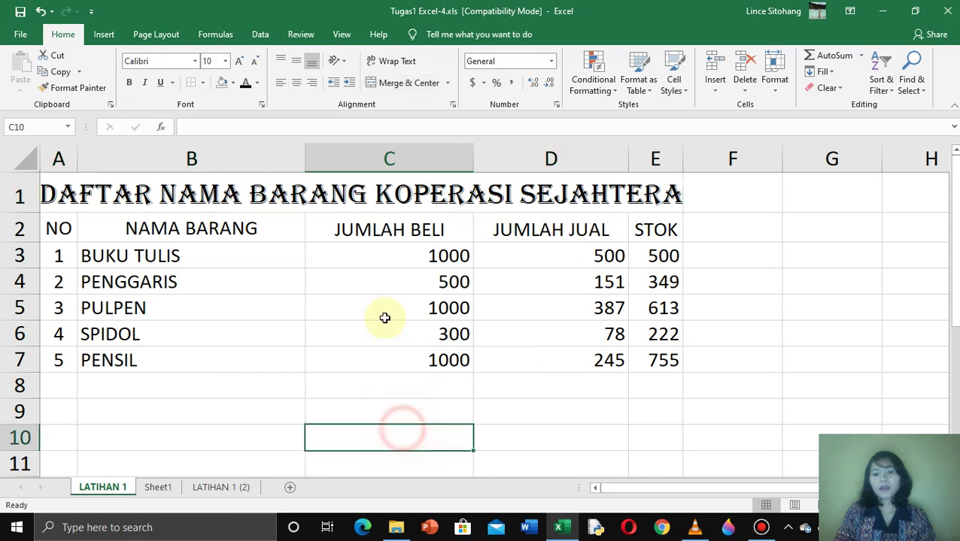
click(287, 194)
click(322, 411)
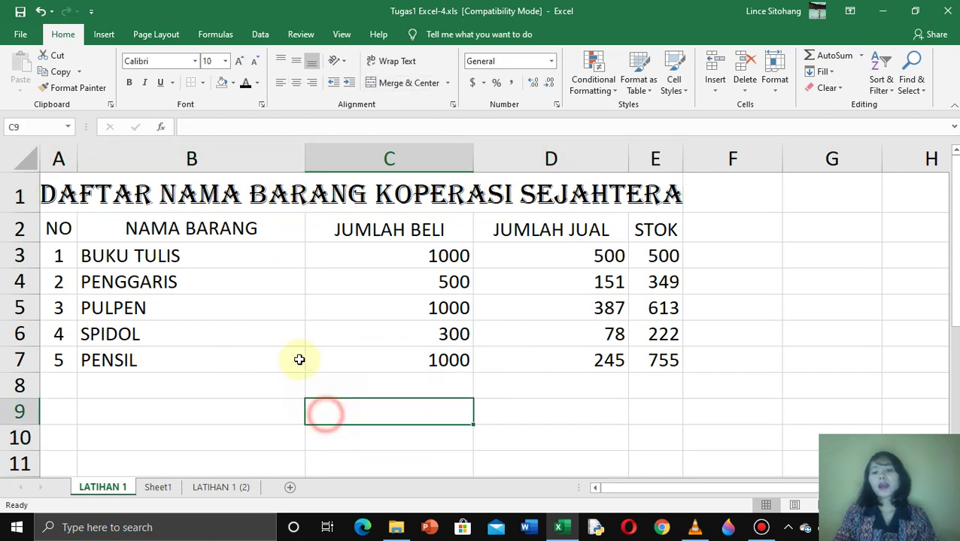
Step: Color the title text in the merged cell A1 Dark Red
click(172, 197)
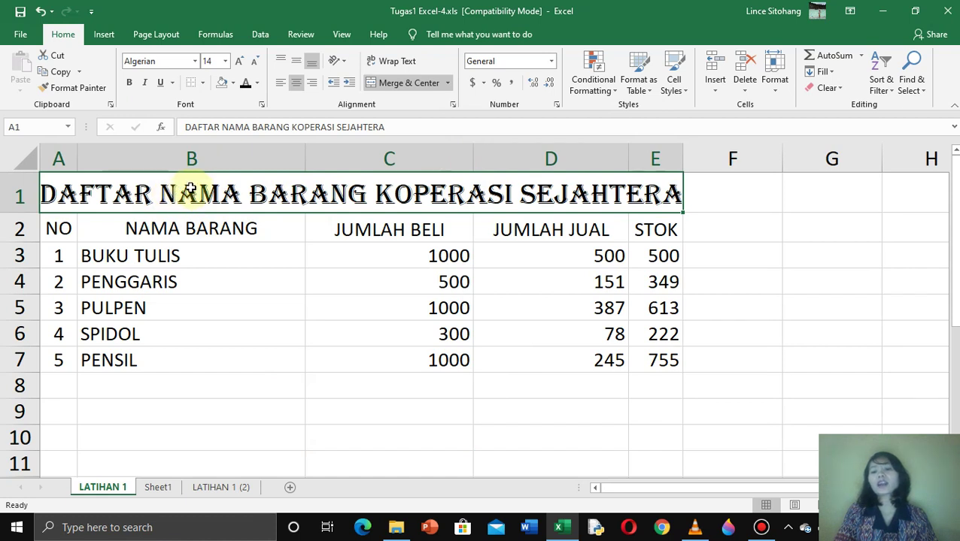
click(242, 387)
click(173, 194)
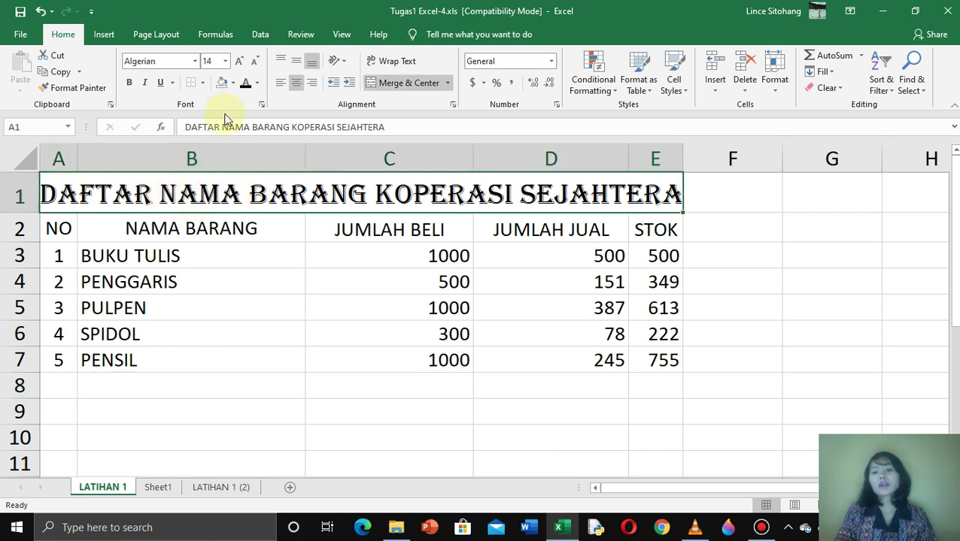
click(257, 84)
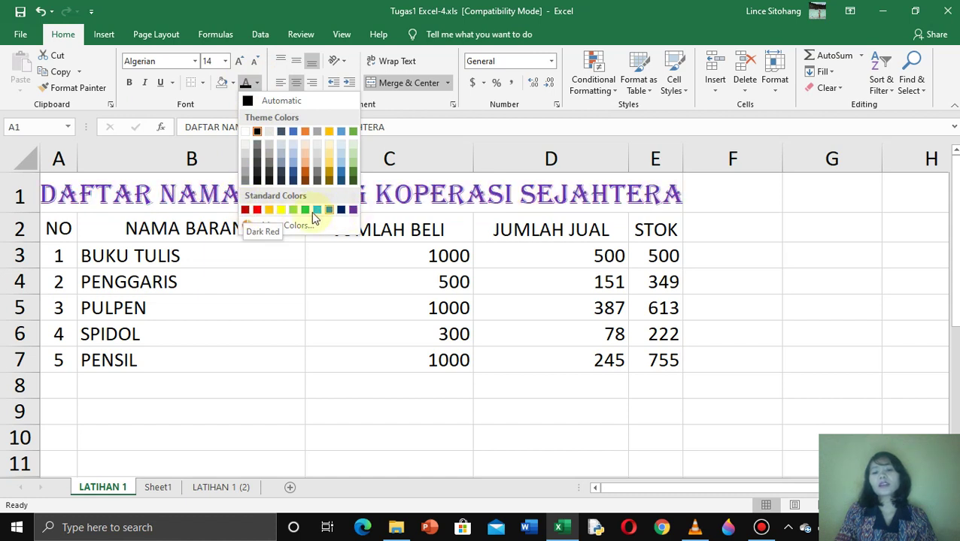
click(245, 210)
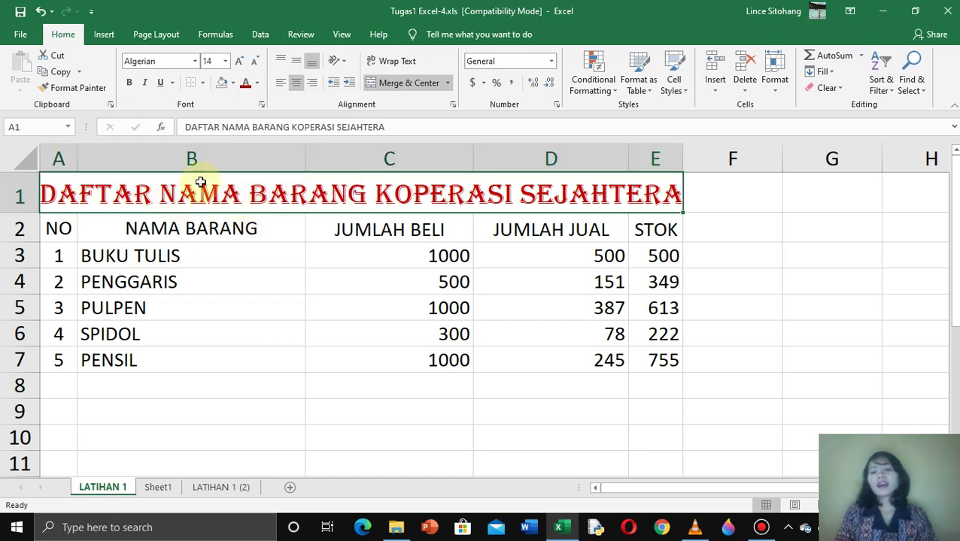
Step: Fill the merged title cell with the lightest orange theme tint
click(232, 83)
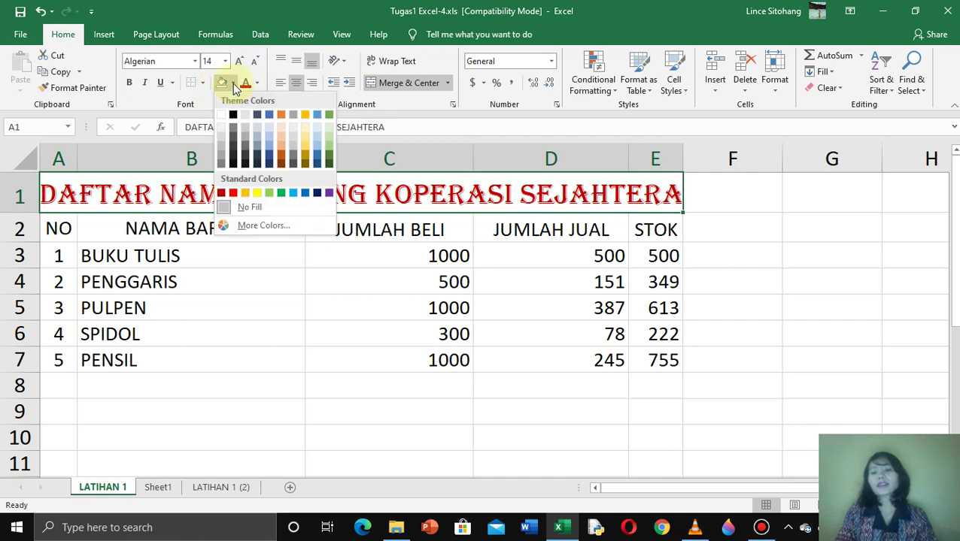
click(282, 132)
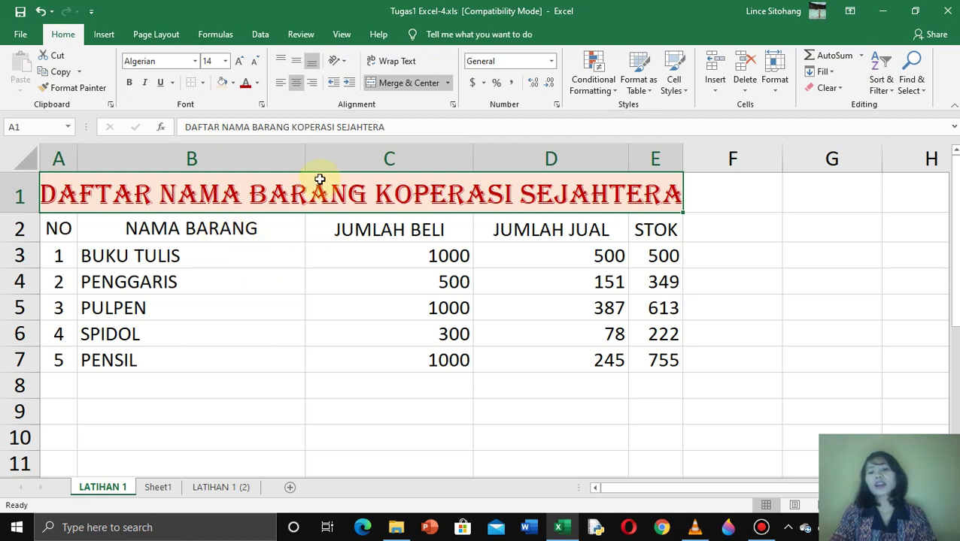
click(364, 330)
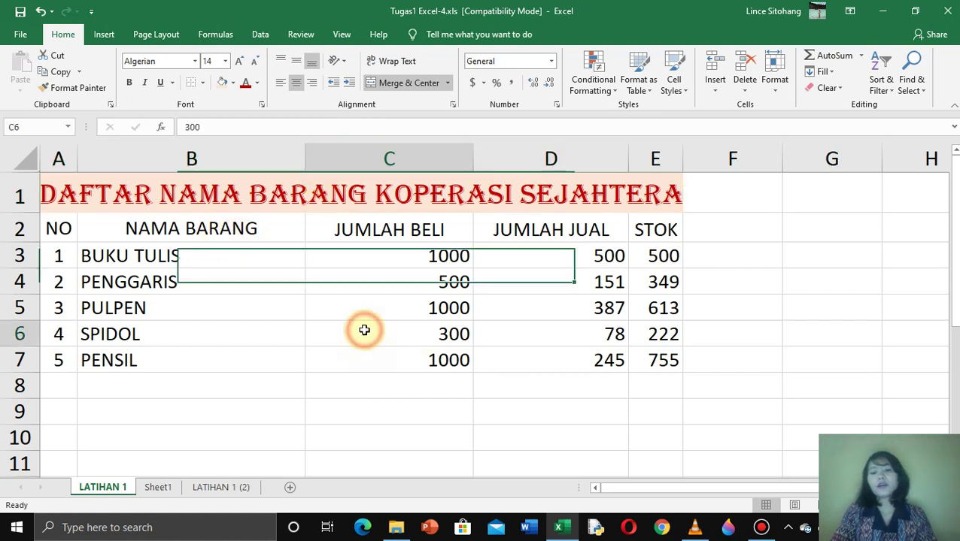
Step: Make the title bold and widen columns D and E so that the whole title fits
click(203, 197)
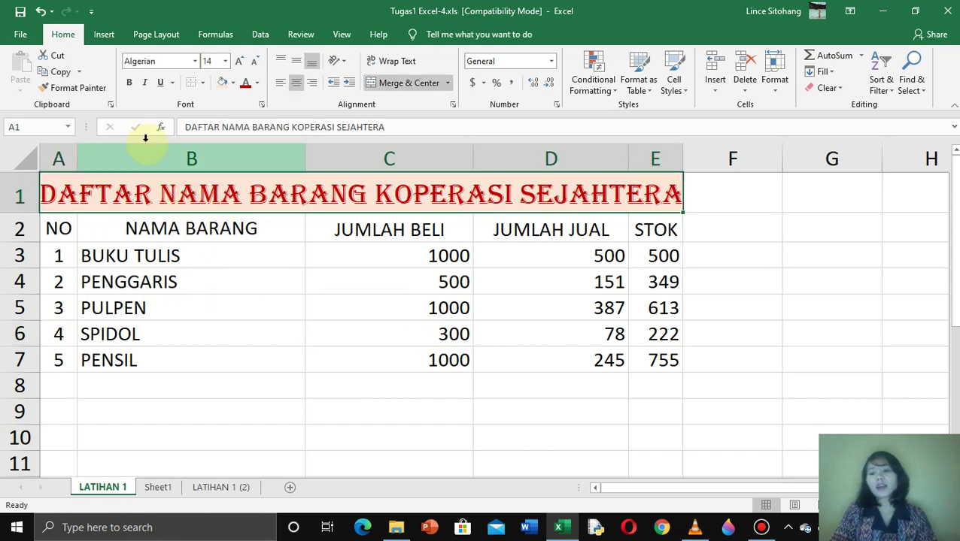
click(129, 83)
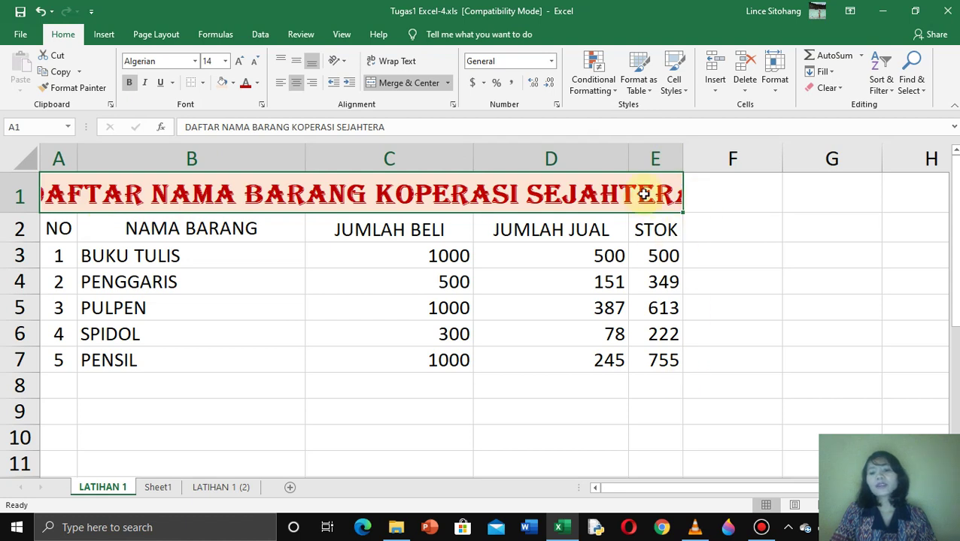
drag(626, 146, 719, 147)
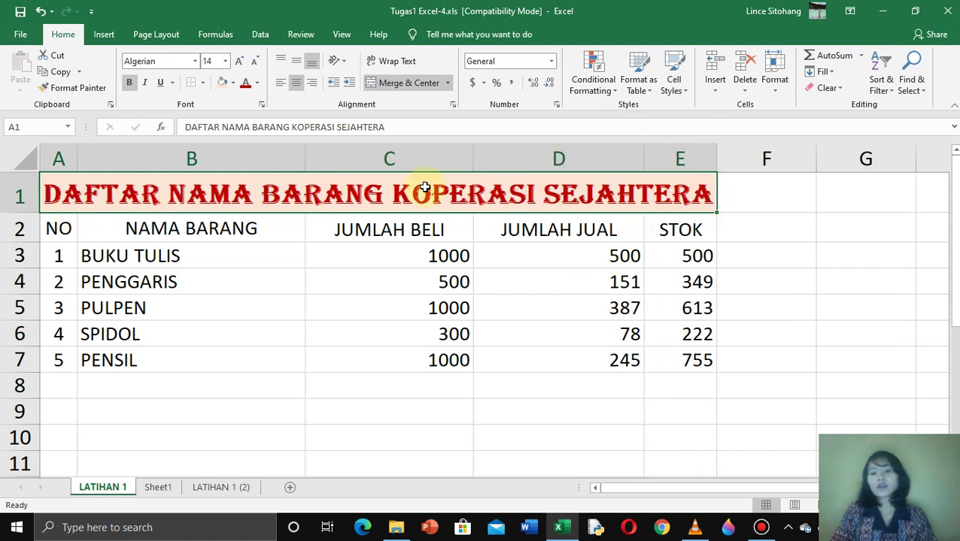
click(449, 424)
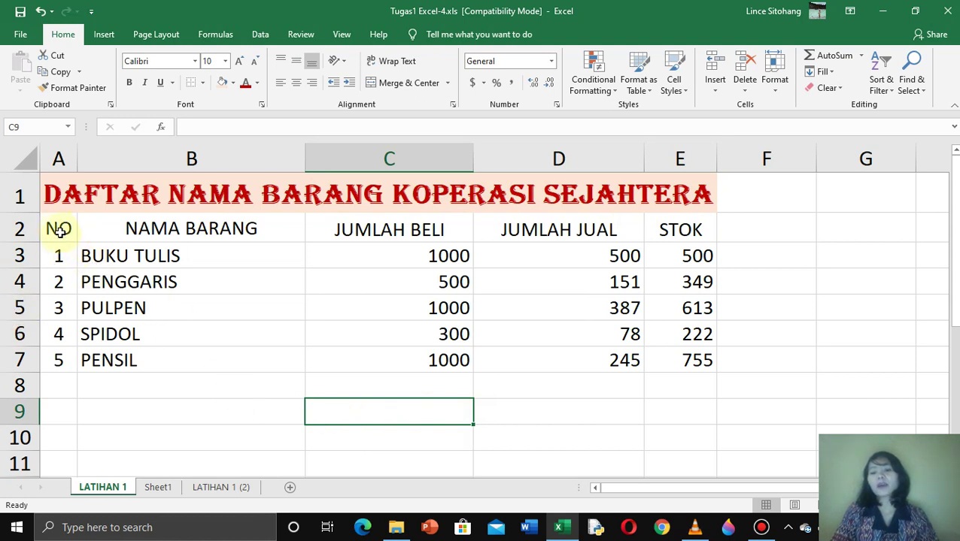
Step: Format the column headings in A2 to E2 in Adobe Garamond Pro Bold at font size 11
drag(58, 224, 668, 217)
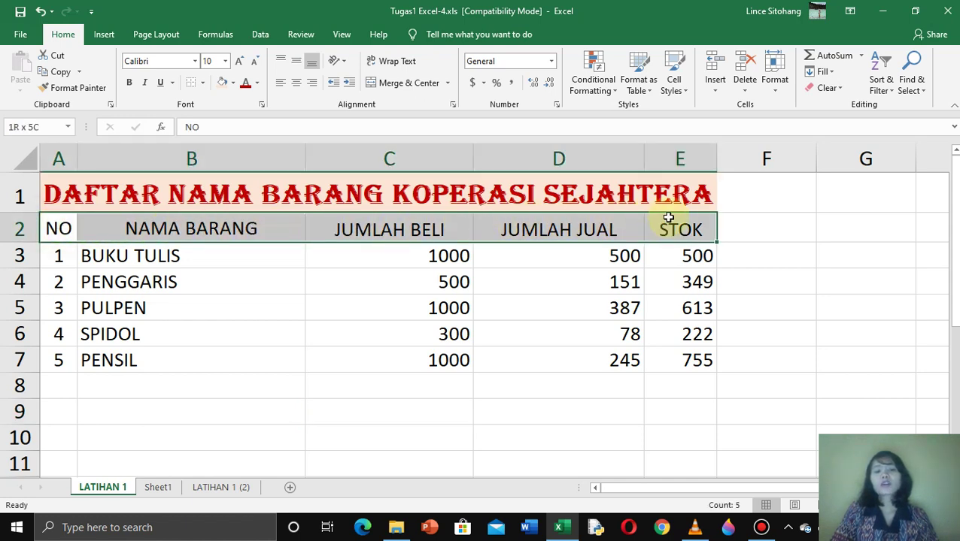
drag(667, 217, 668, 218)
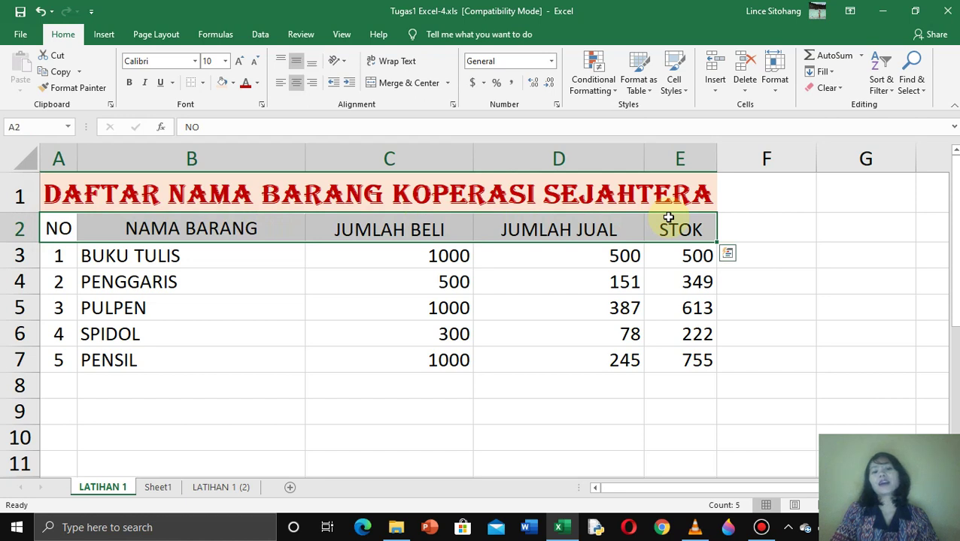
click(196, 62)
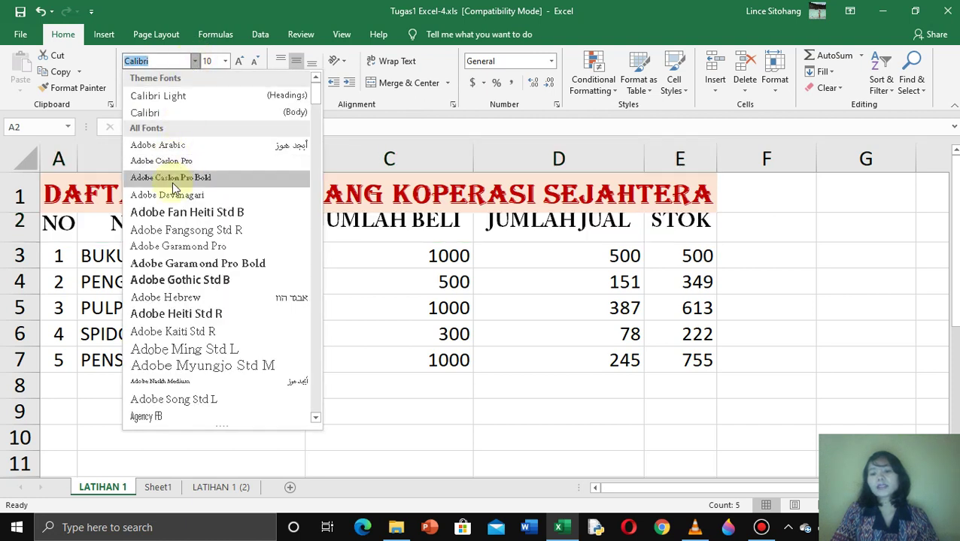
click(182, 263)
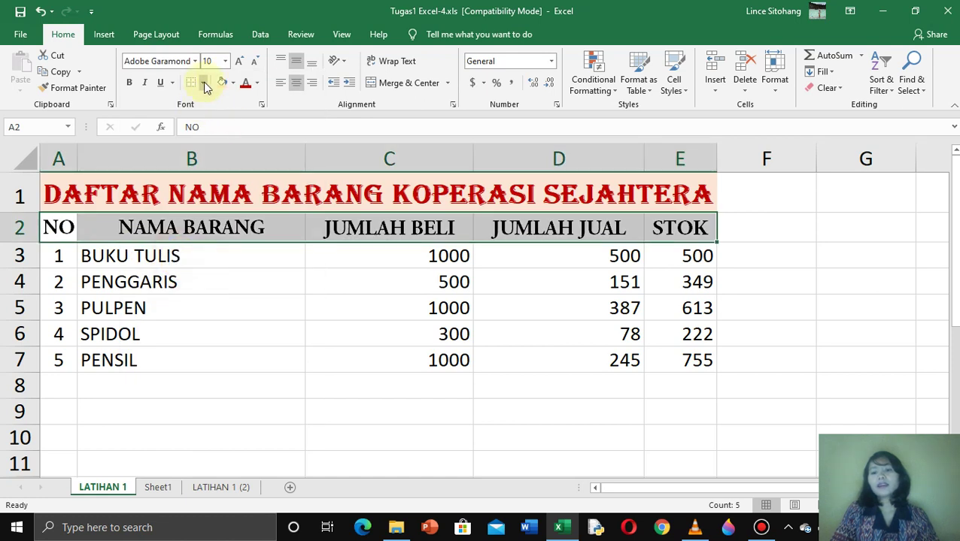
click(225, 62)
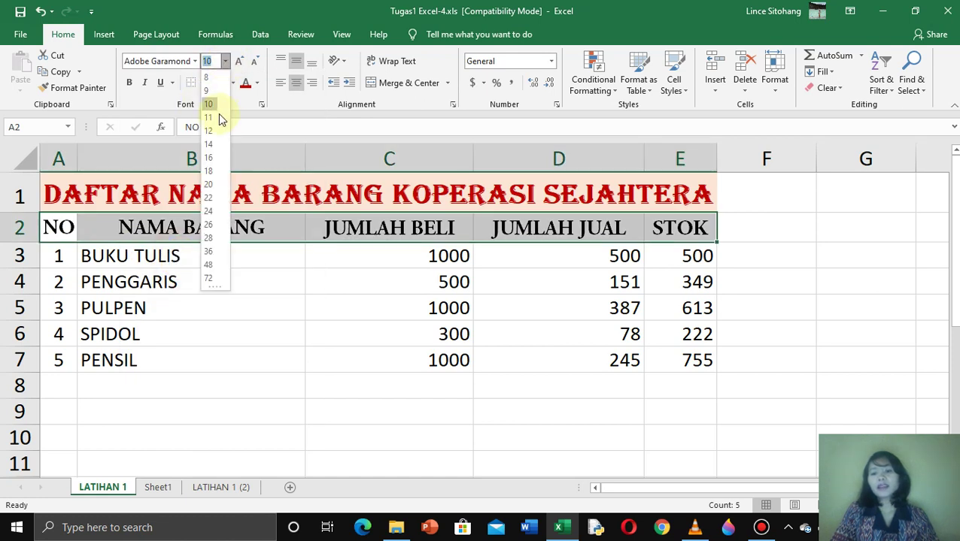
click(211, 120)
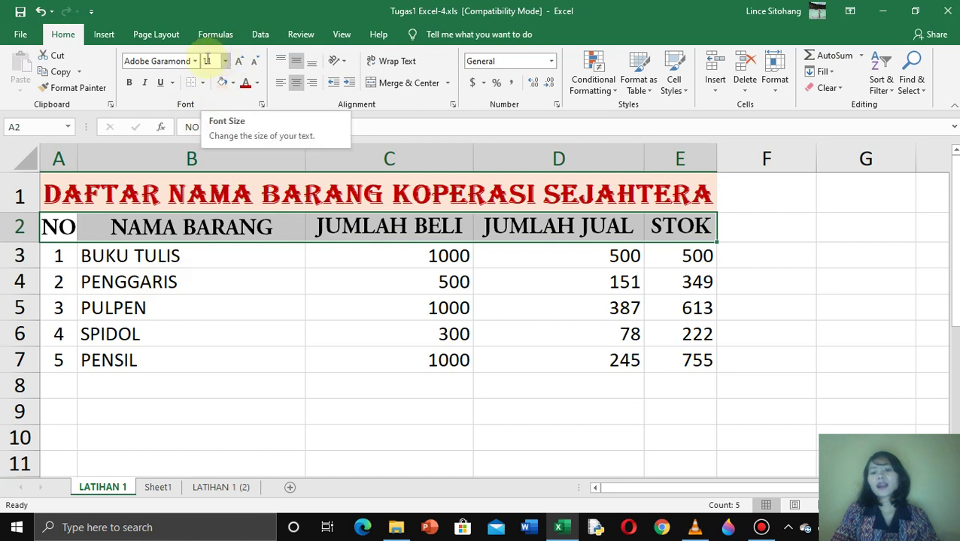
Step: Make the column headings in A2 to E2 bold and color their text with the standard Blue
click(129, 85)
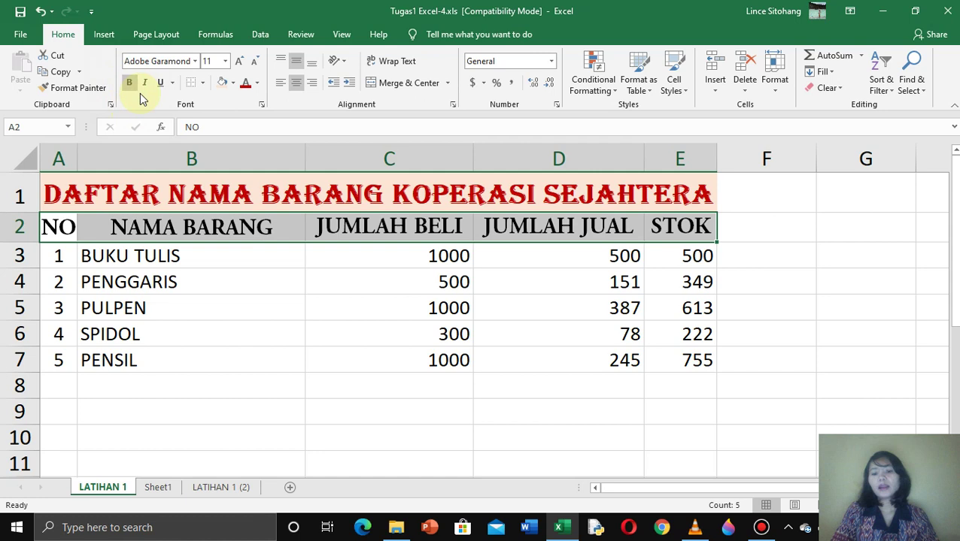
click(258, 85)
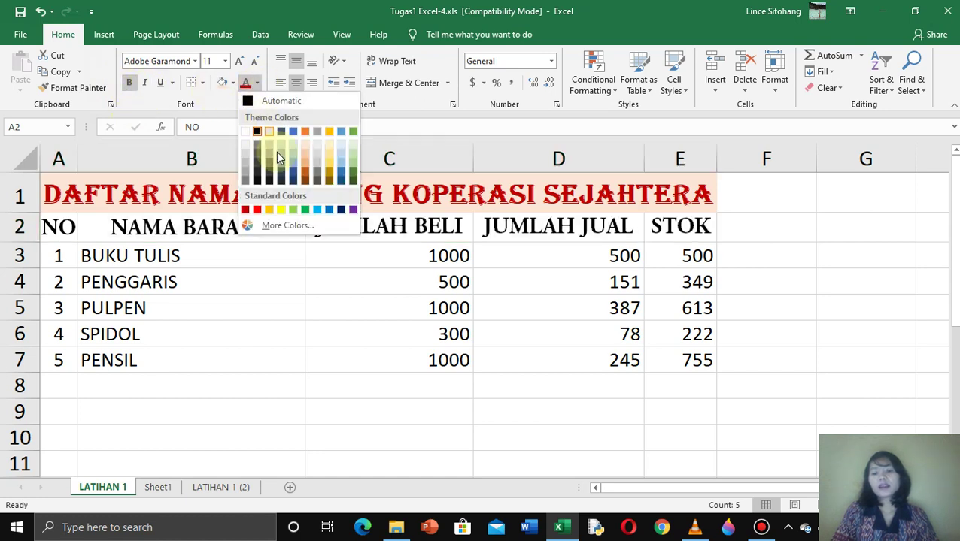
click(331, 211)
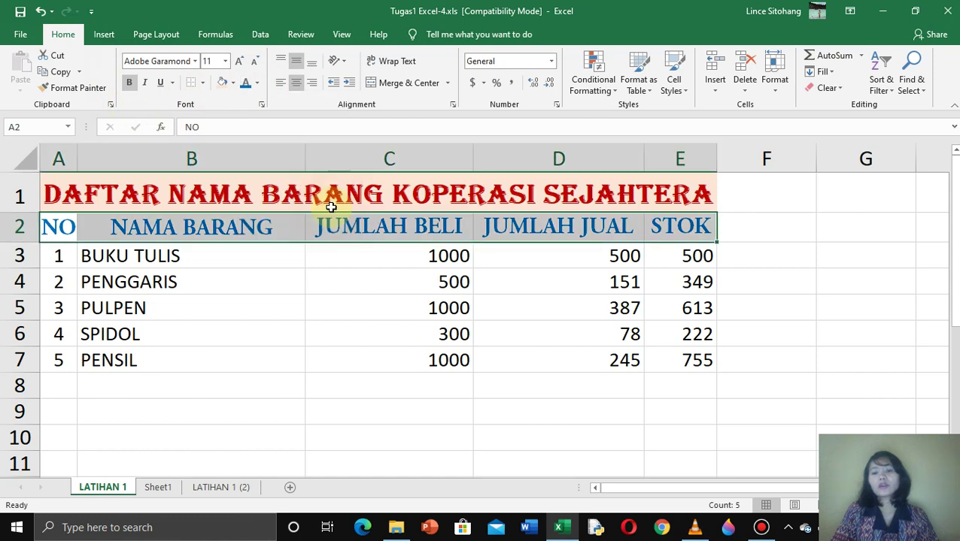
Step: Fill the column heading cells A2 to E2 with the lightest tint of the light blue theme color
click(234, 83)
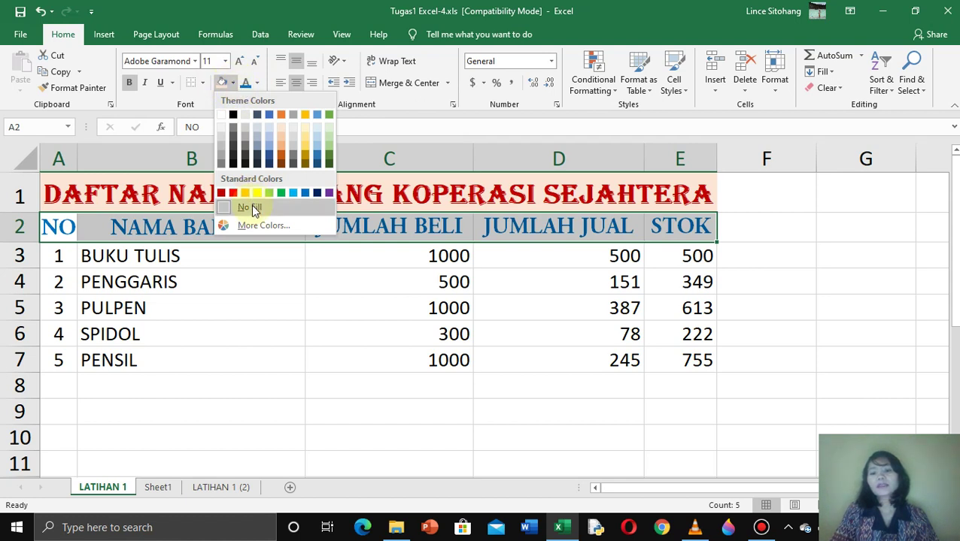
click(317, 131)
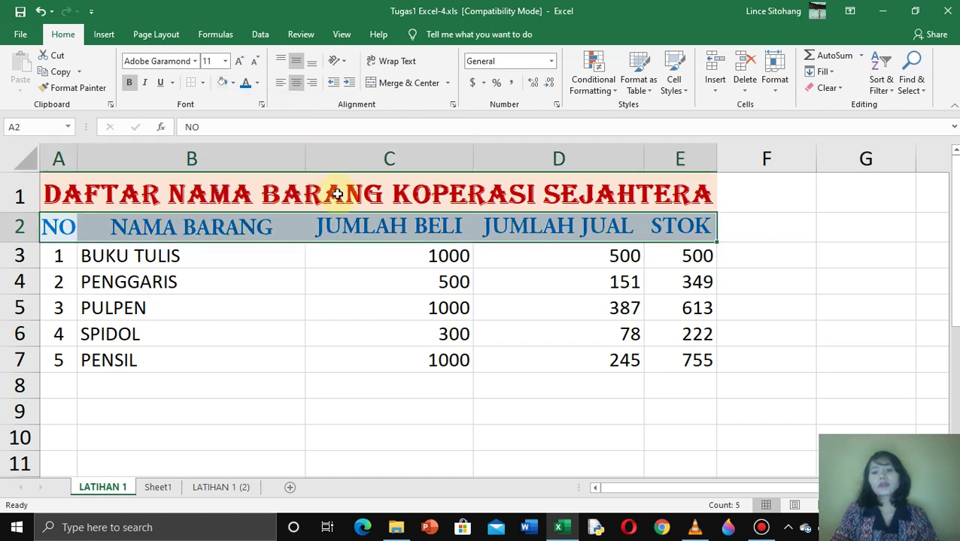
click(369, 385)
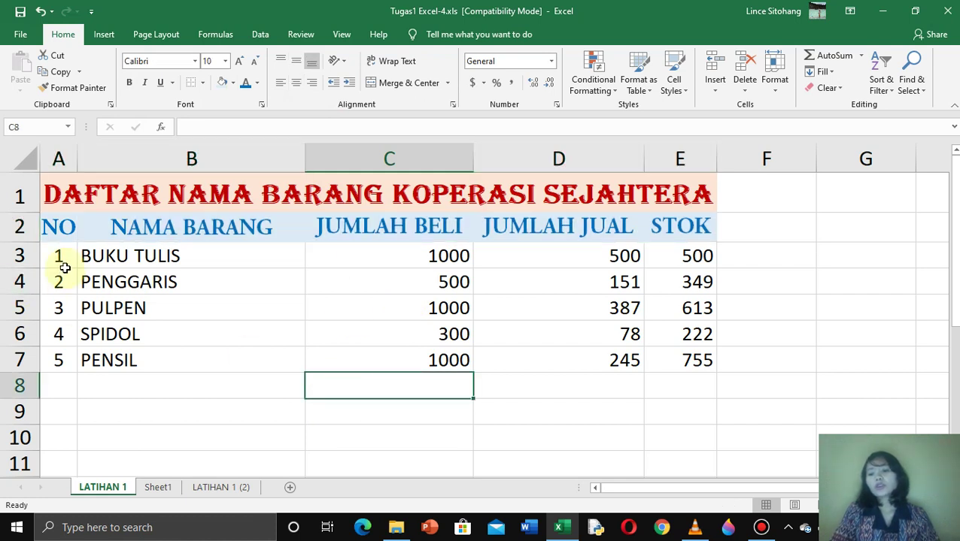
Step: Fill the item numbers in A3 to A7 with the lightest green theme tint
drag(66, 254, 668, 362)
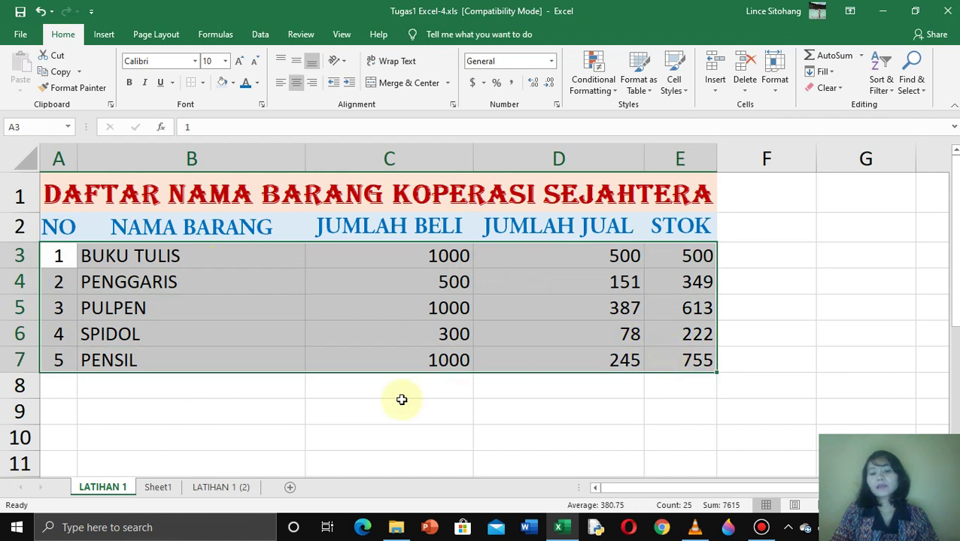
click(368, 401)
drag(61, 255, 71, 361)
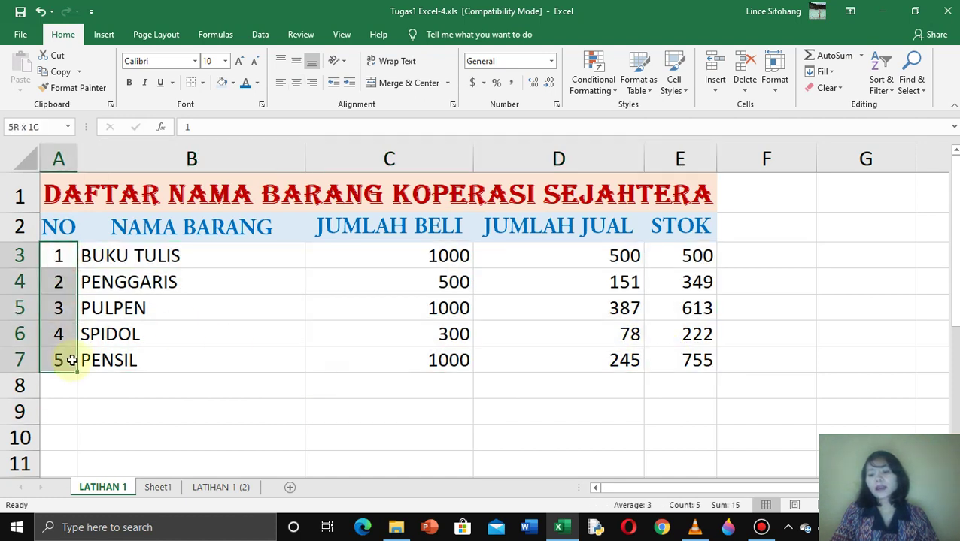
click(234, 82)
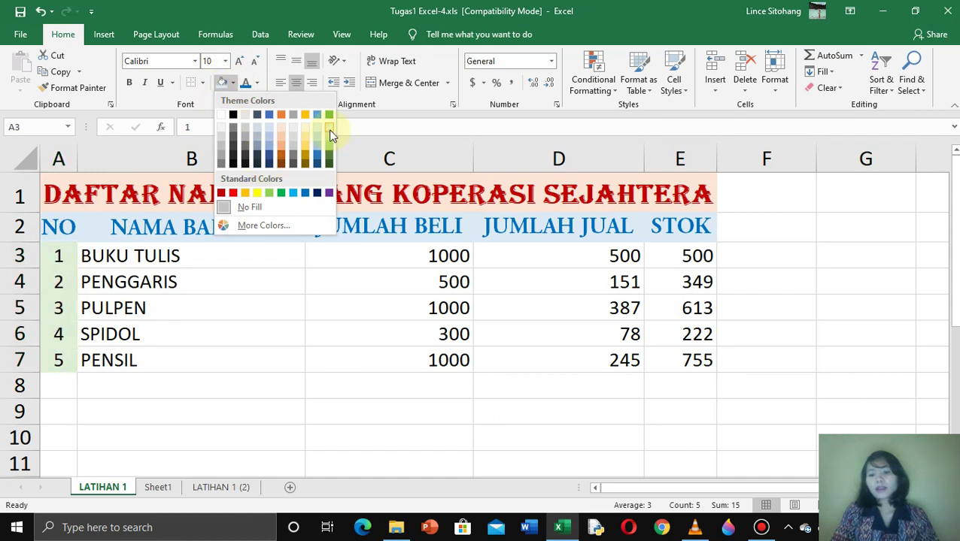
click(329, 129)
Step: Fill the item names in B3 to B7 with the lightest gold theme tint and the purchase quantities in C3 to C7 with the lightest gray tint
drag(199, 255, 220, 362)
click(232, 82)
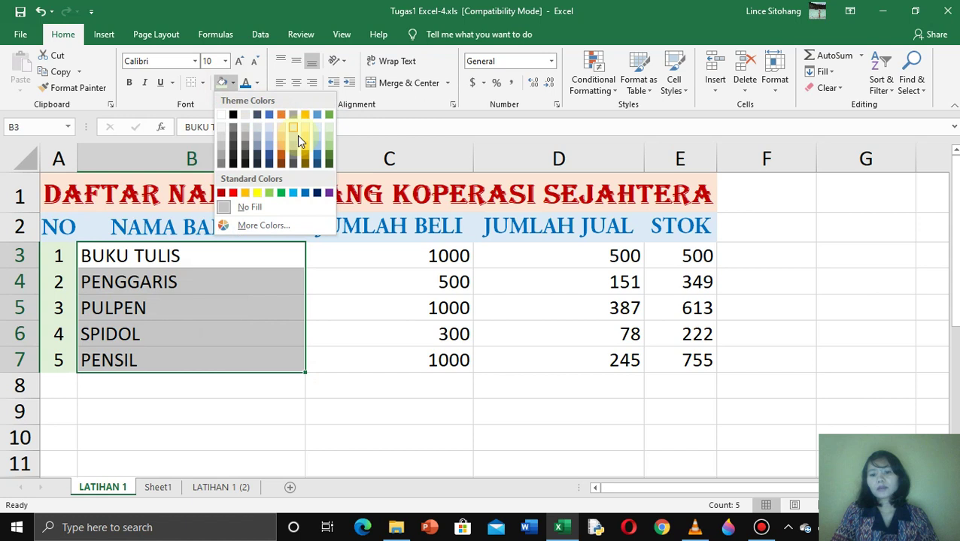
click(306, 126)
click(366, 271)
drag(366, 271, 373, 363)
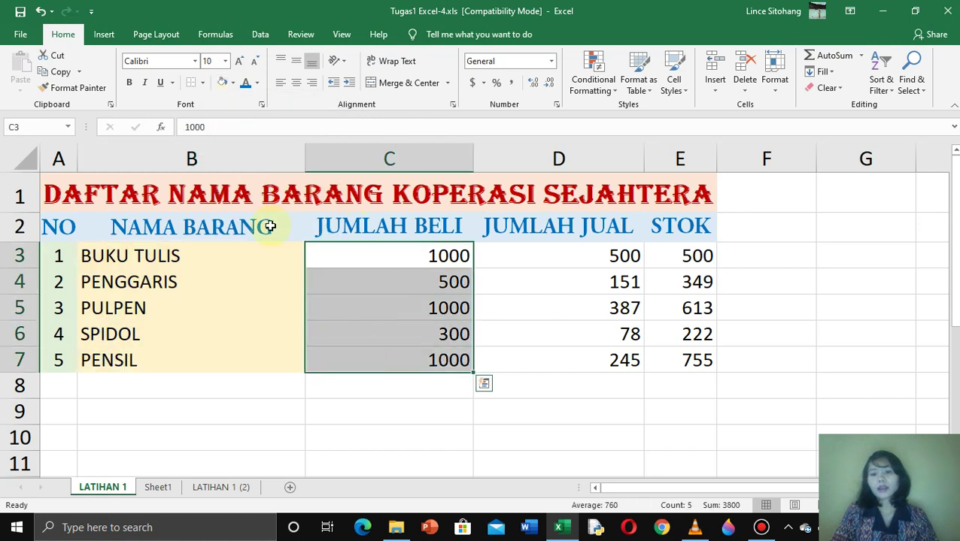
click(234, 83)
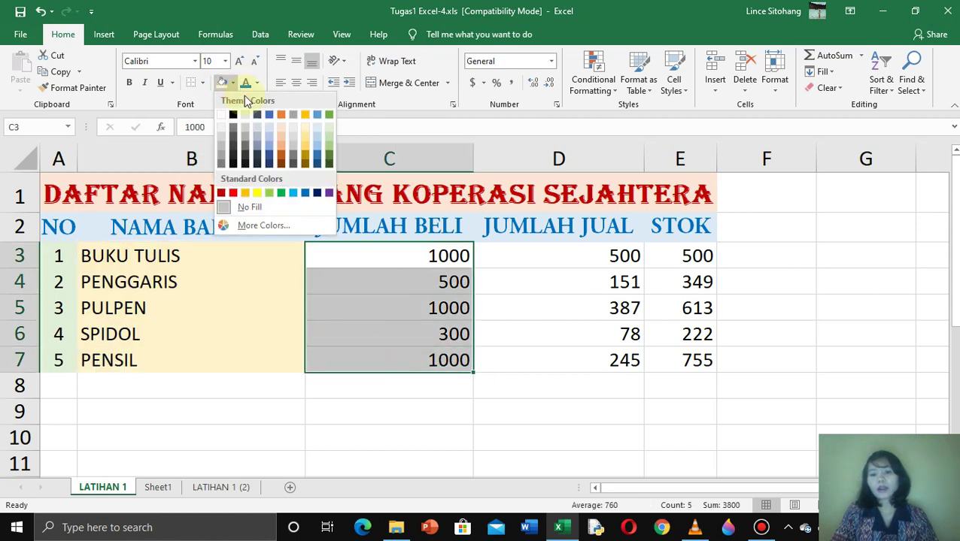
click(294, 128)
Step: Fill the sales quantities in D3 to D7 with the lightest blue-gray theme tint and the stock values in E3 to E7 with the lightest orange tint
drag(601, 255, 597, 356)
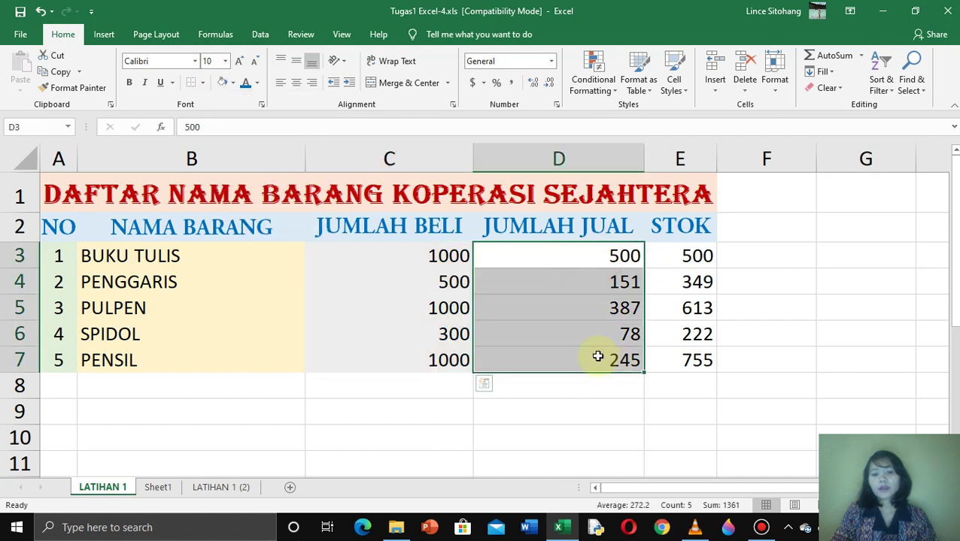
click(234, 83)
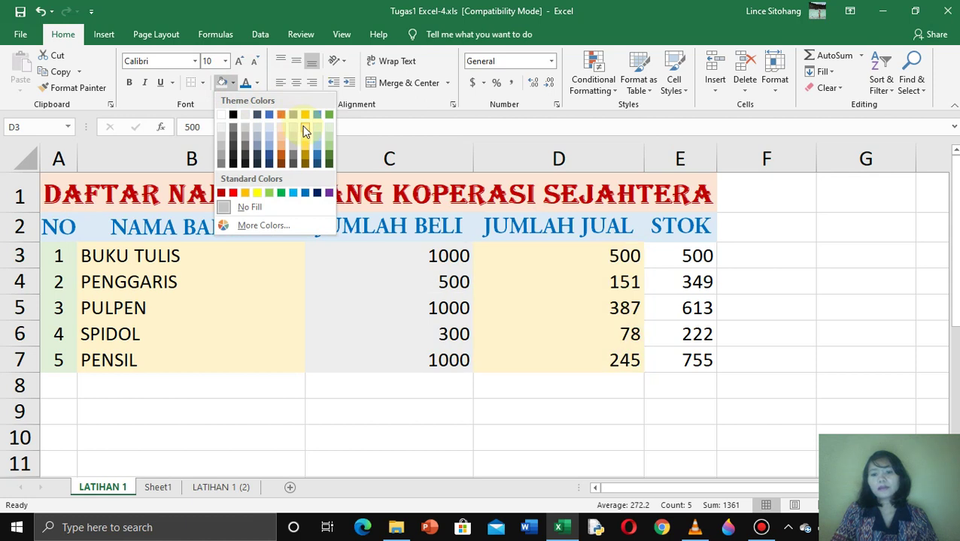
click(255, 128)
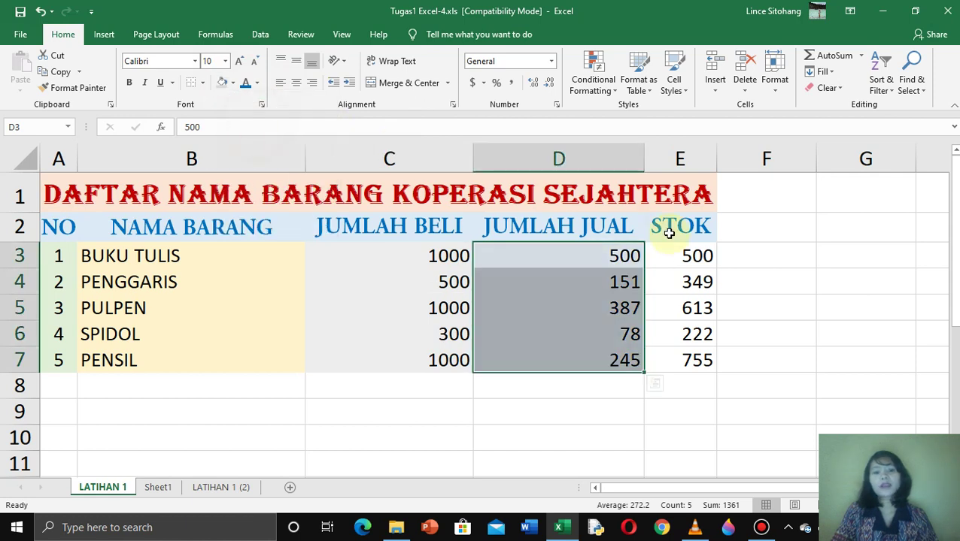
drag(673, 264, 690, 364)
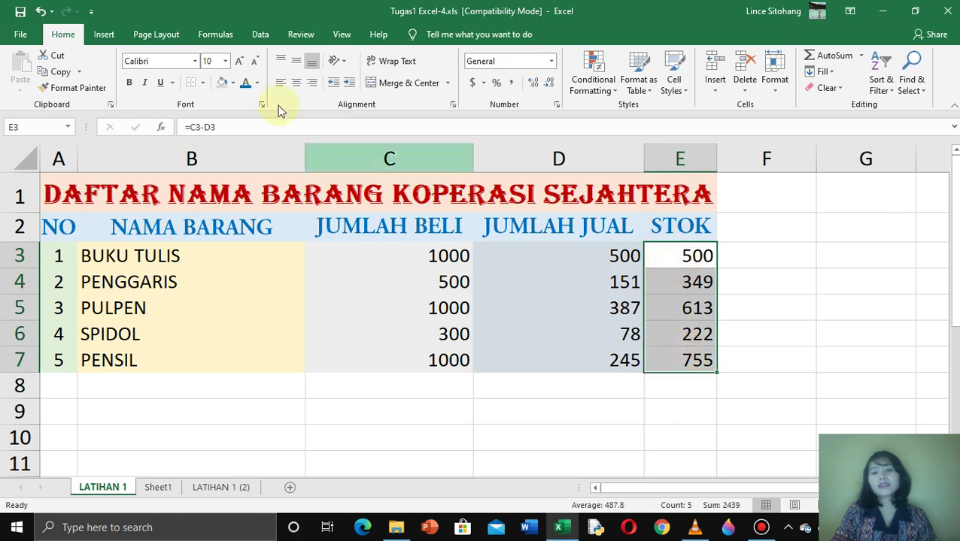
click(232, 84)
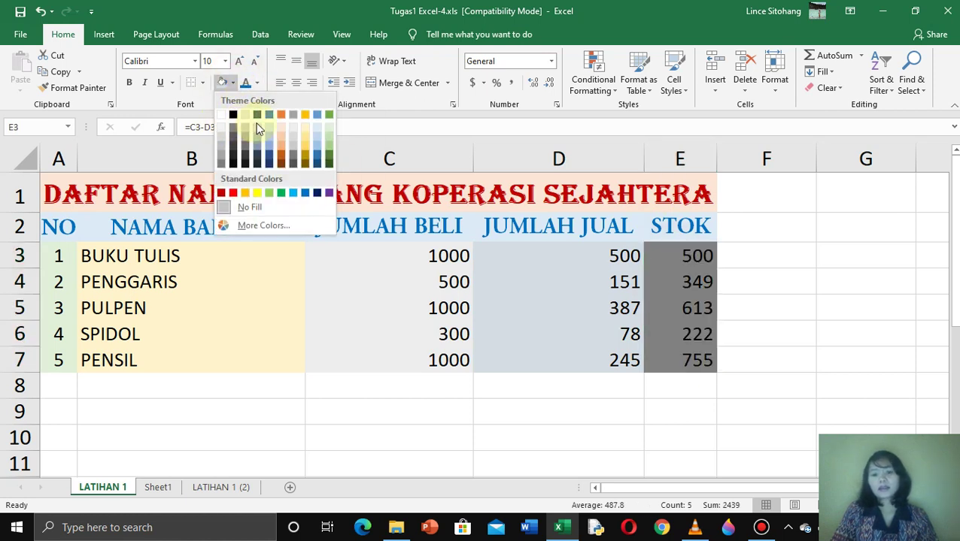
click(280, 130)
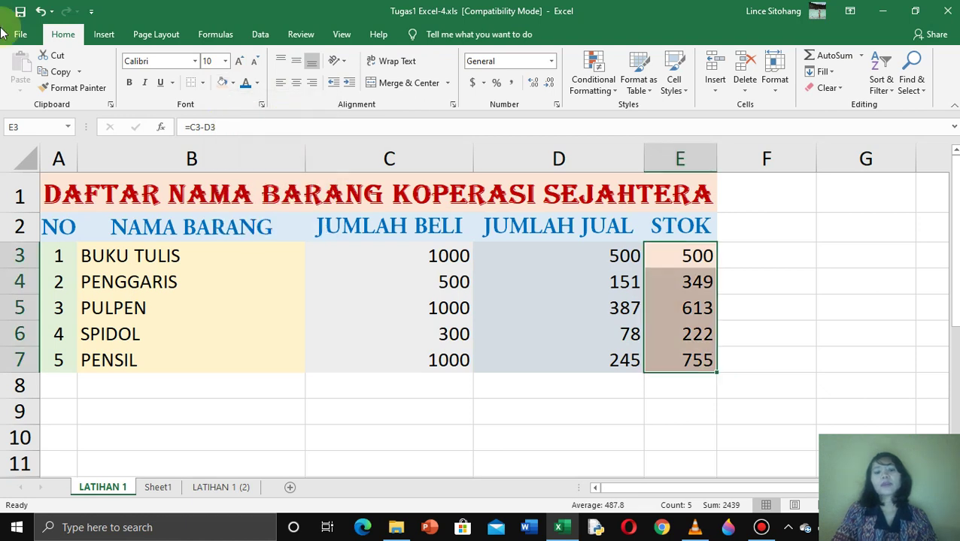
click(655, 409)
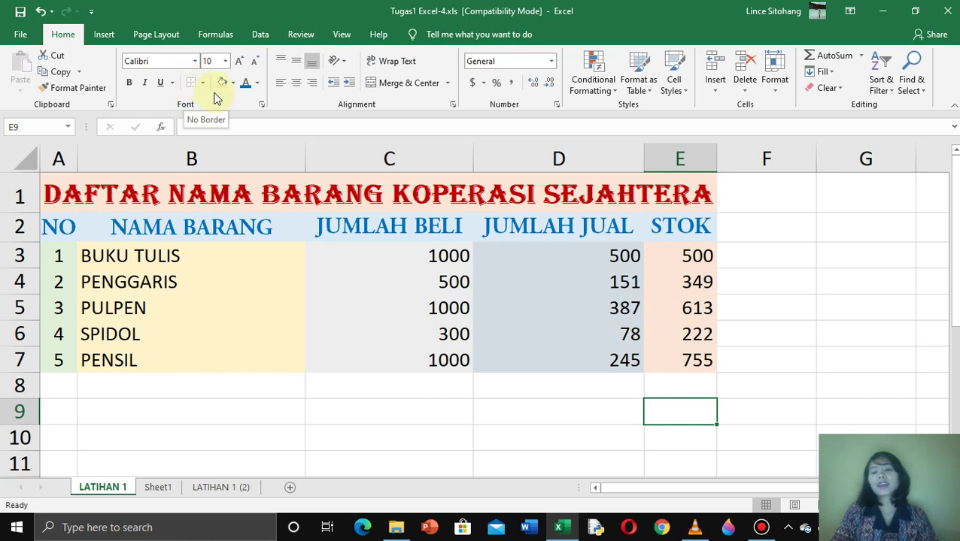
click(58, 228)
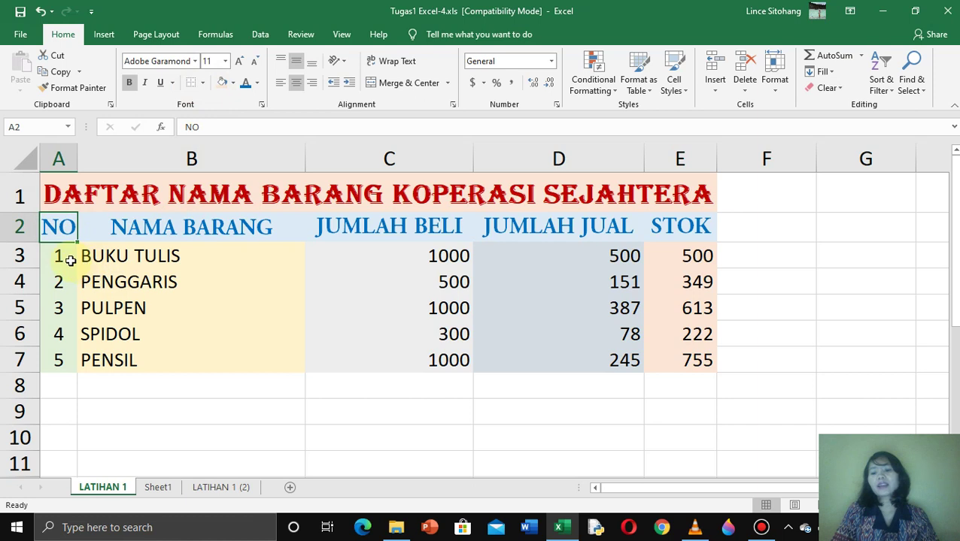
click(70, 260)
click(103, 392)
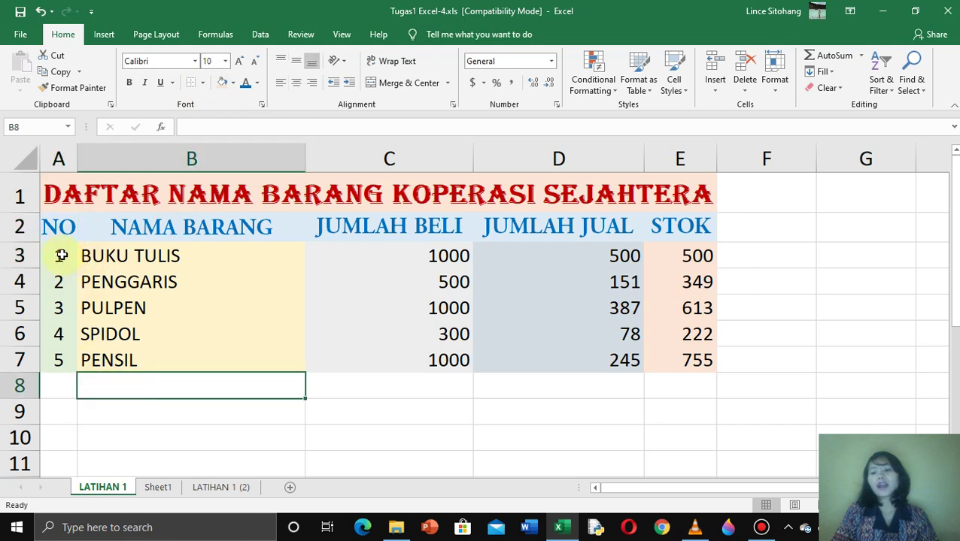
click(62, 256)
click(136, 256)
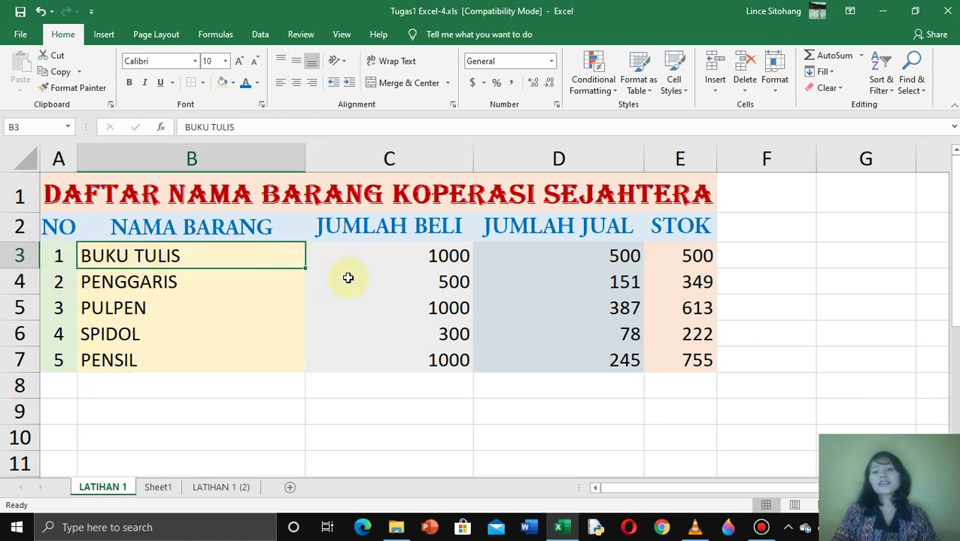
click(346, 269)
click(365, 399)
click(369, 259)
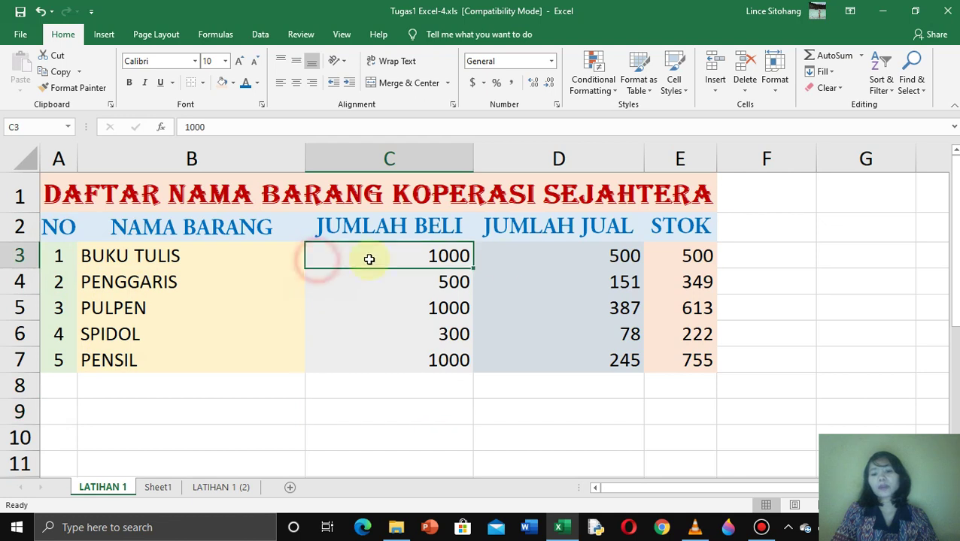
click(536, 258)
click(664, 257)
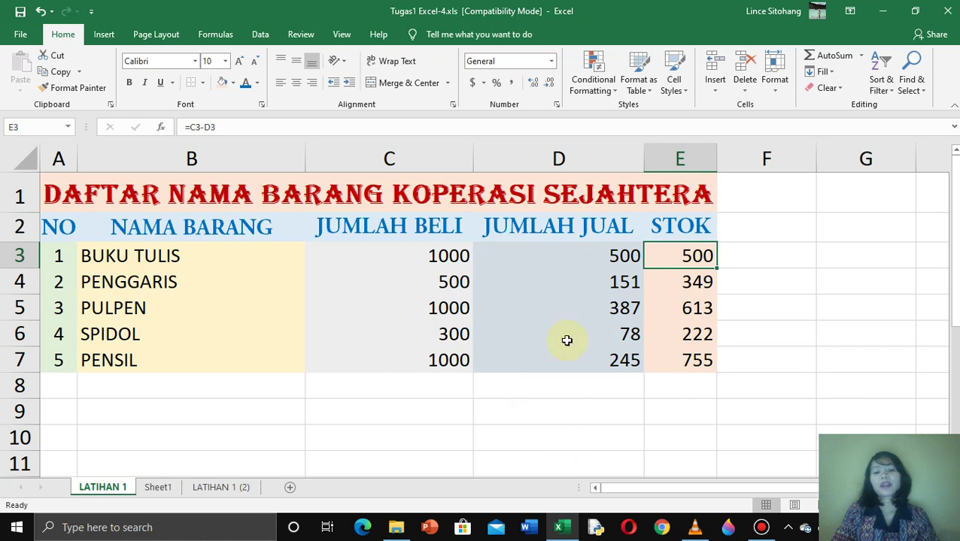
click(654, 414)
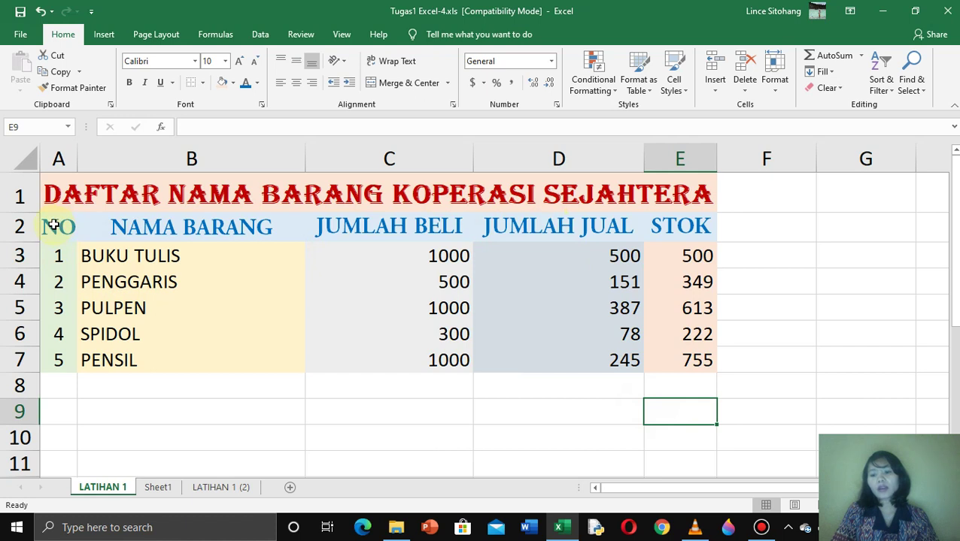
Step: Apply All Borders to the table range A2 to E7, covering the column headings and all data rows
drag(54, 225, 688, 360)
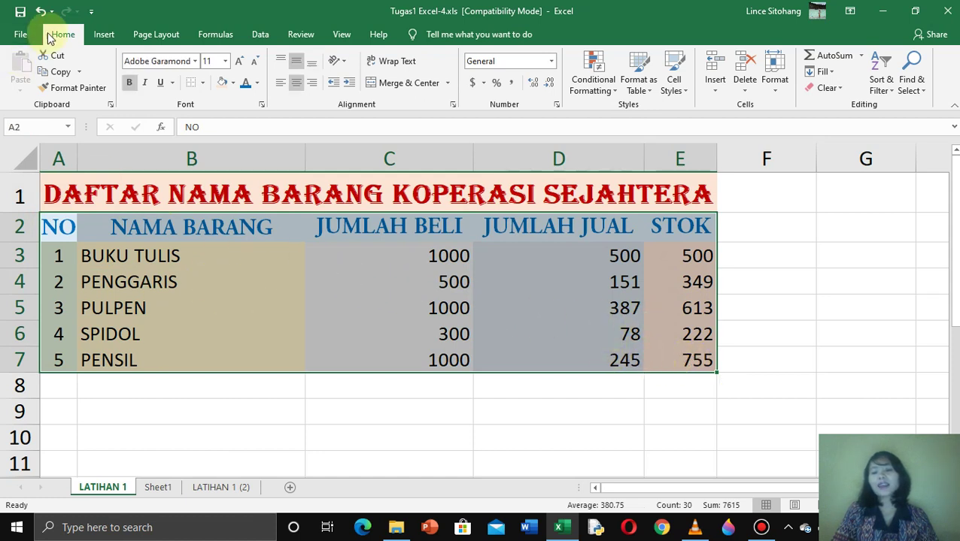
click(202, 85)
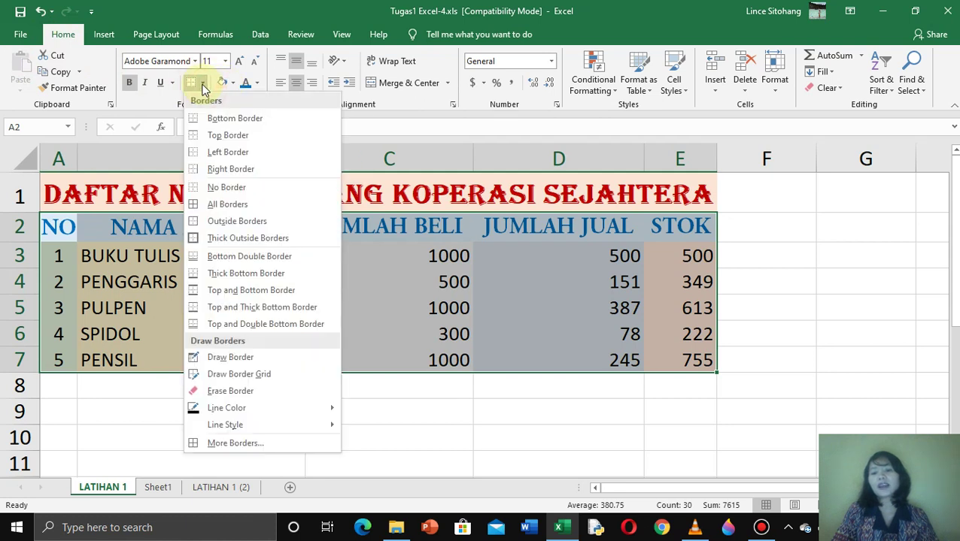
click(212, 204)
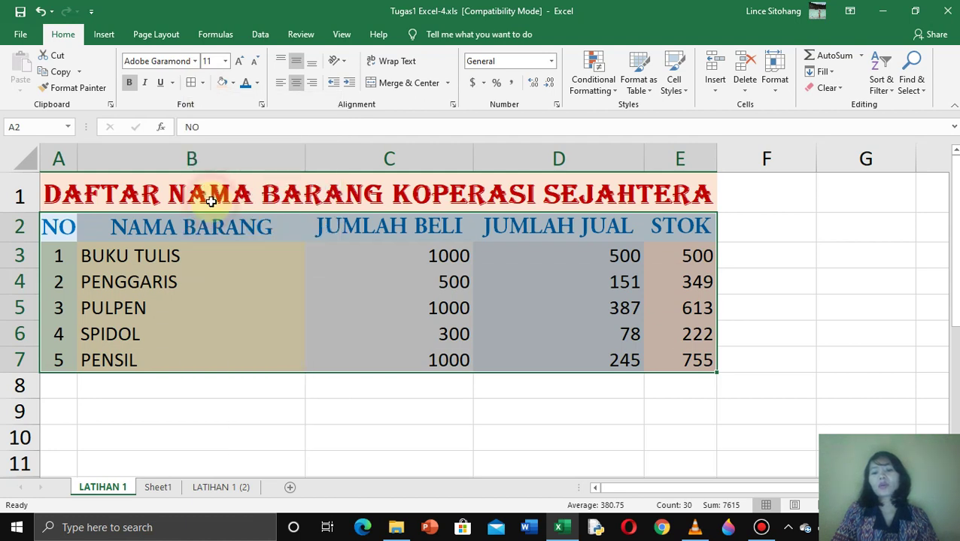
click(774, 334)
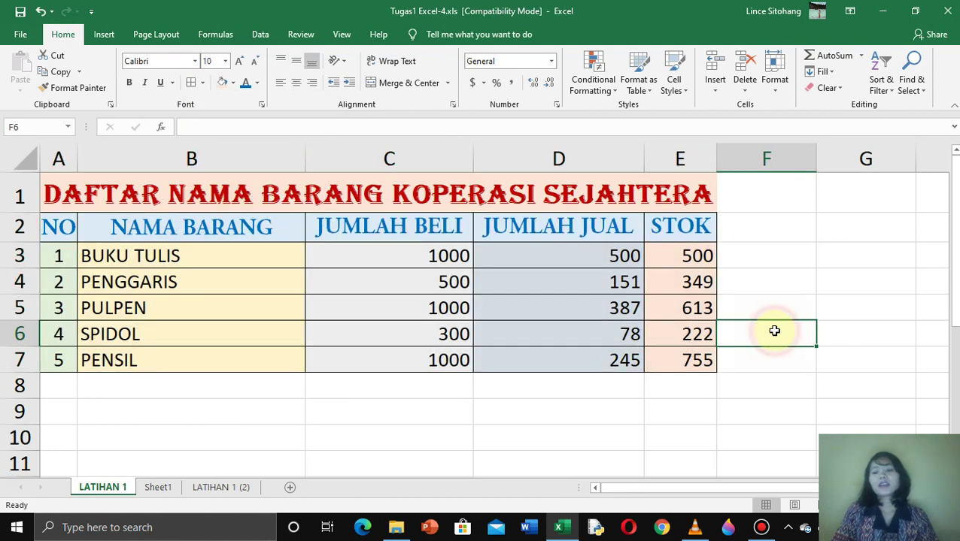
click(350, 186)
click(323, 391)
click(495, 430)
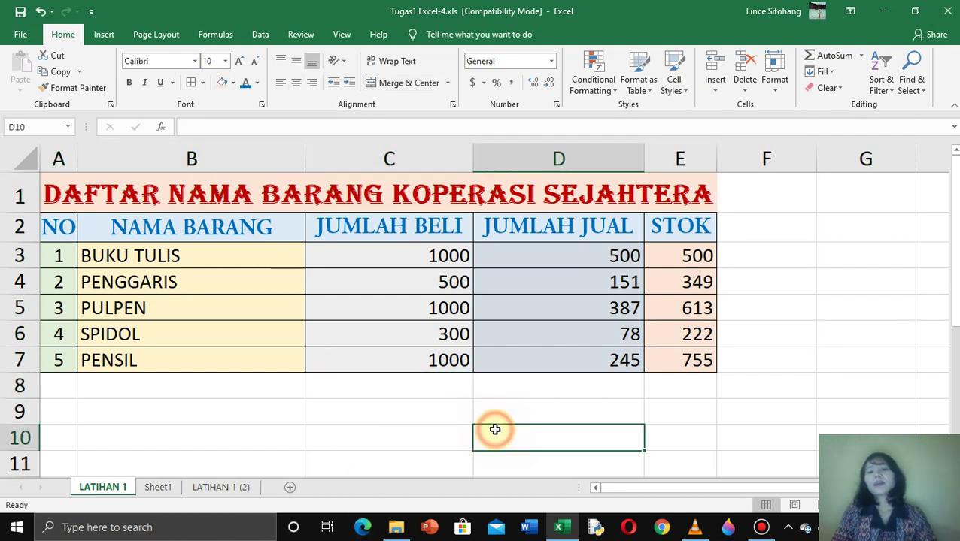